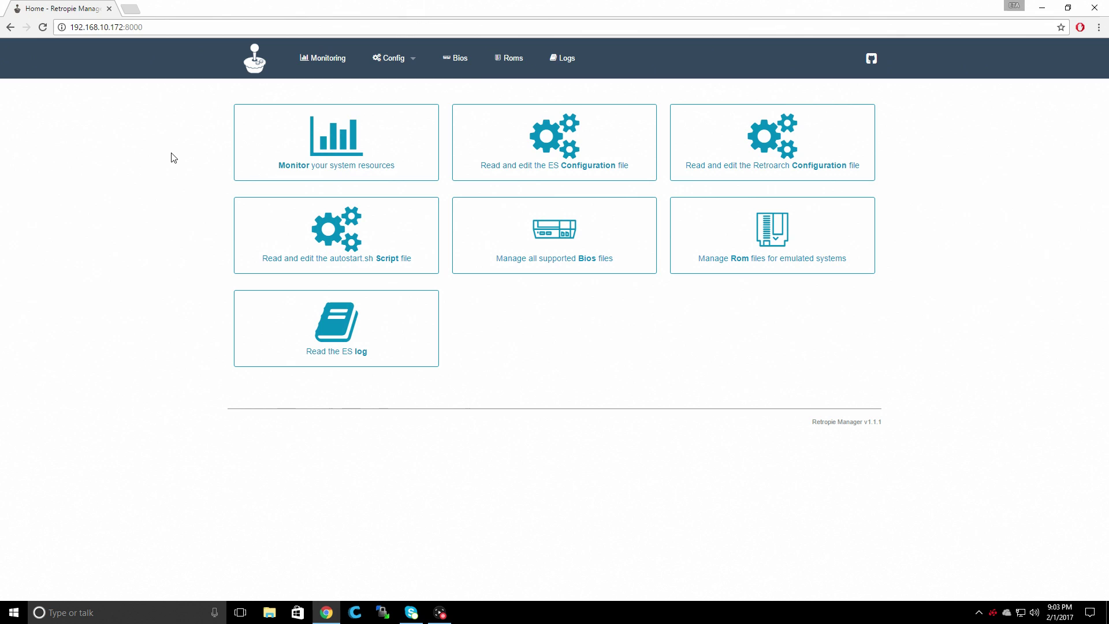
Load RetroPie Manager at 192.168.10.172:8000 in Chrome, leaving the home page's seven tiles showing.
{"action": "left_click", "coordinate": [170, 30]}
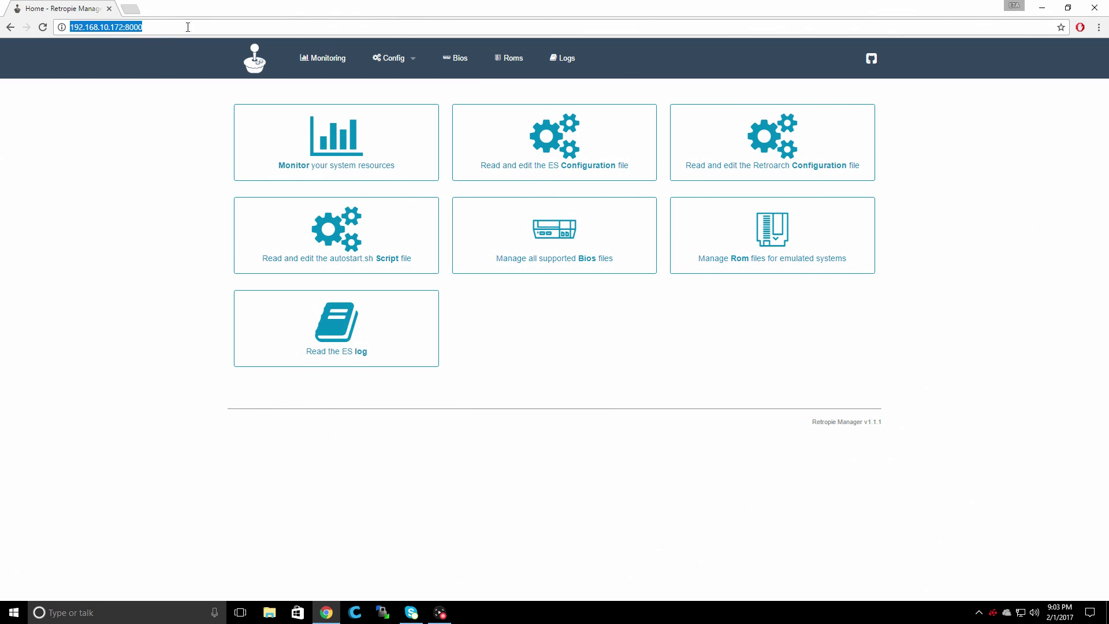
{"action": "left_click", "coordinate": [166, 128]}
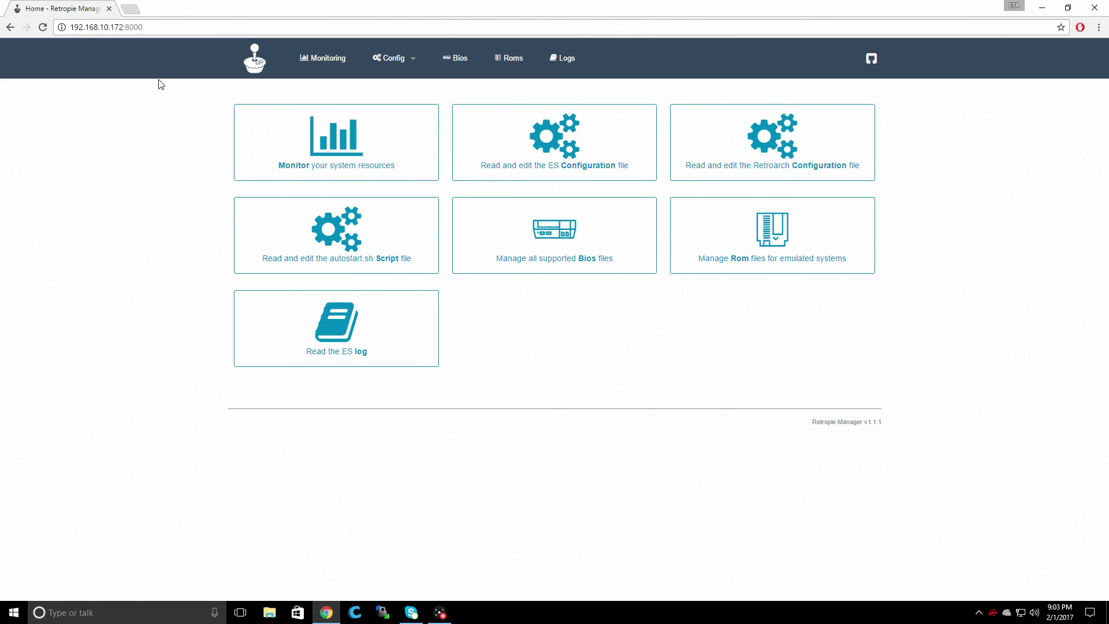
Check the Monitor page, then scan the BIOS list and select FMPAC16.ROM's MD5 checksum.
{"action": "left_click", "coordinate": [291, 164]}
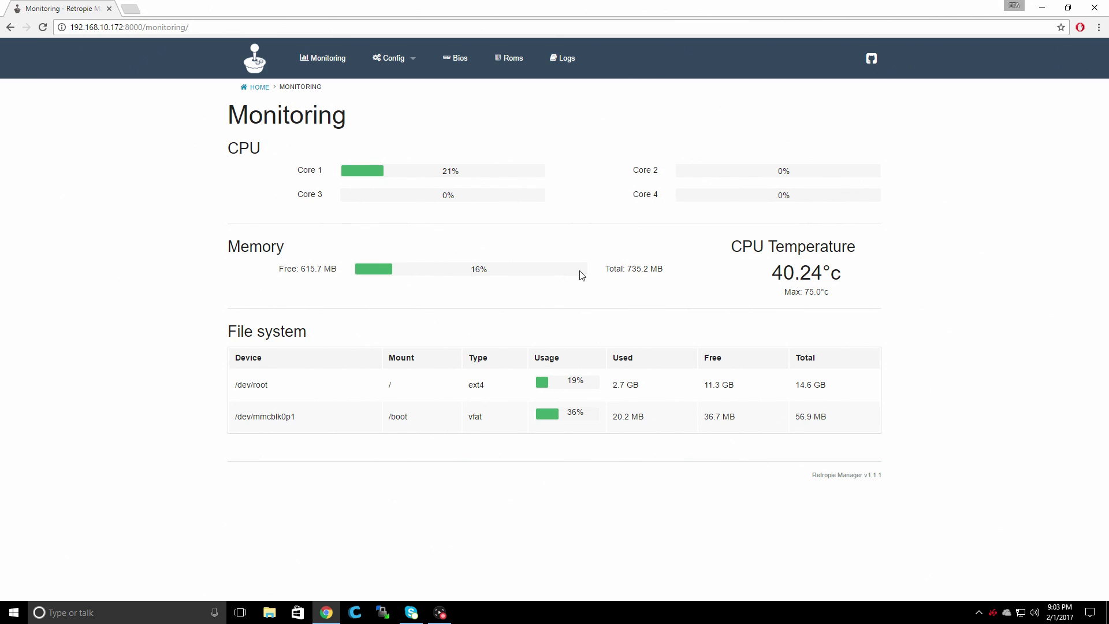
{"action": "left_click", "coordinate": [453, 58]}
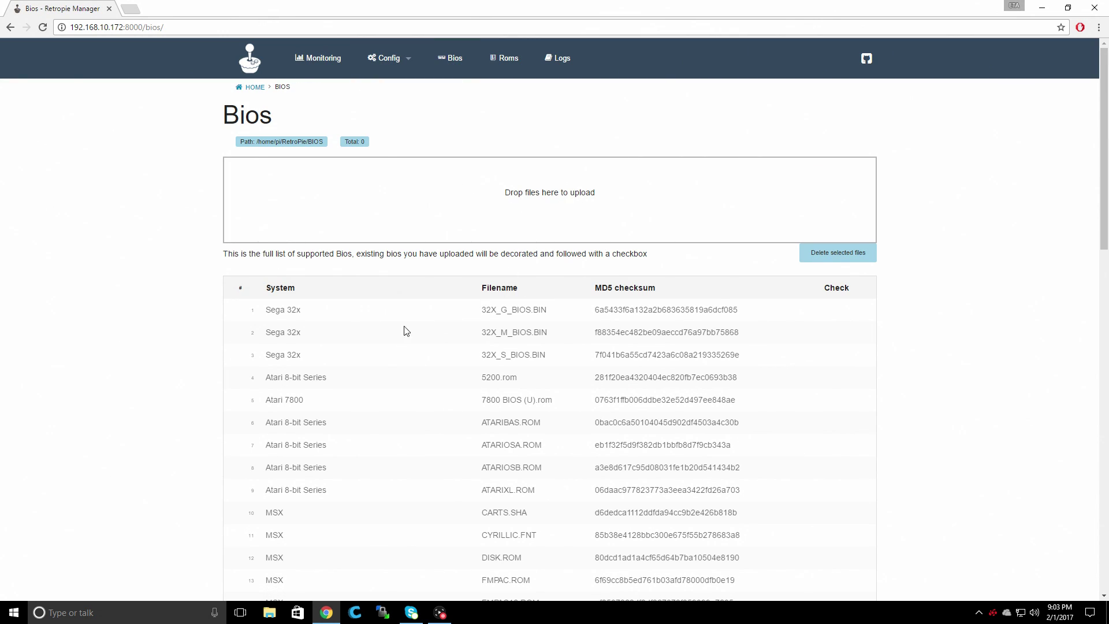
{"action": "scroll", "coordinate": [358, 347], "scroll_direction": "down", "scroll_amount": 3}
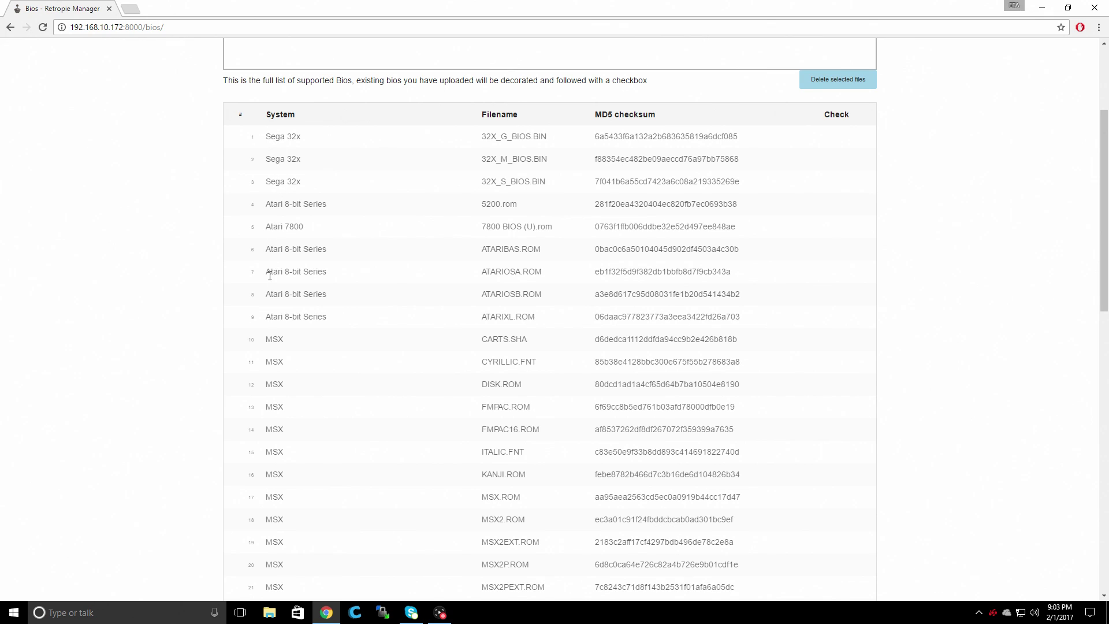
{"action": "scroll", "coordinate": [372, 451], "scroll_direction": "down", "scroll_amount": 1}
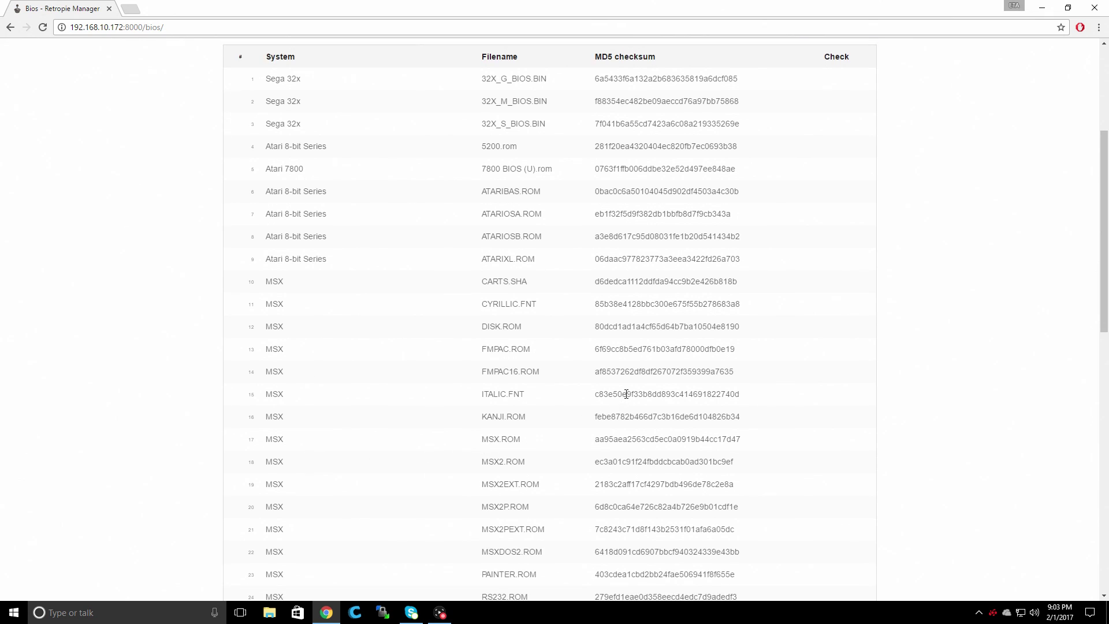
{"action": "left_click_drag", "start_coordinate": [595, 370], "coordinate": [735, 371]}
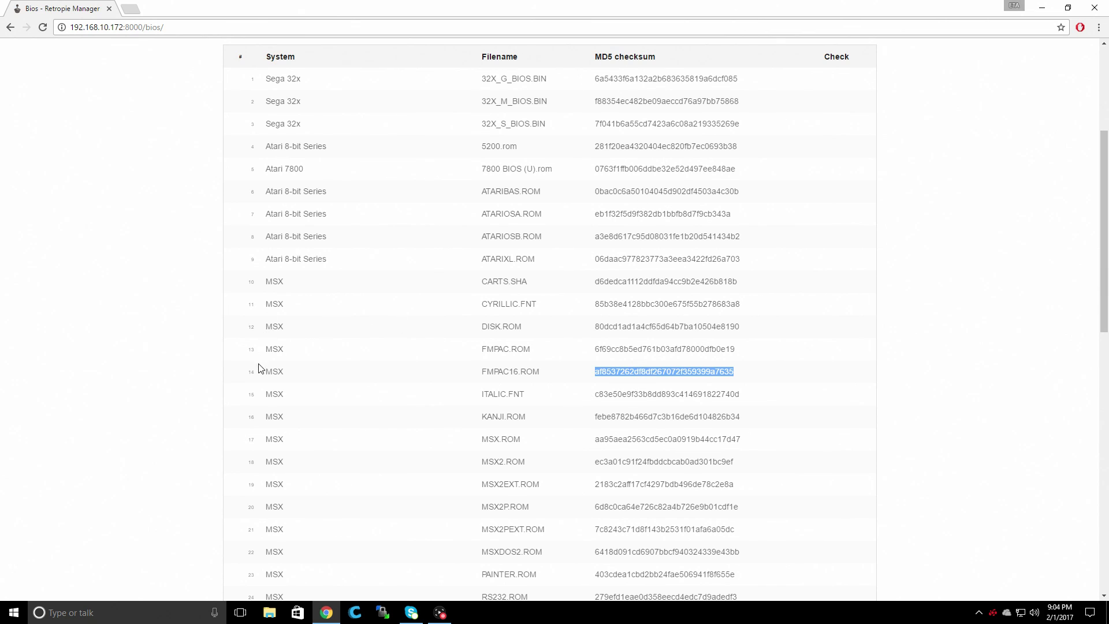
{"action": "scroll", "coordinate": [528, 411], "scroll_direction": "up", "scroll_amount": 4}
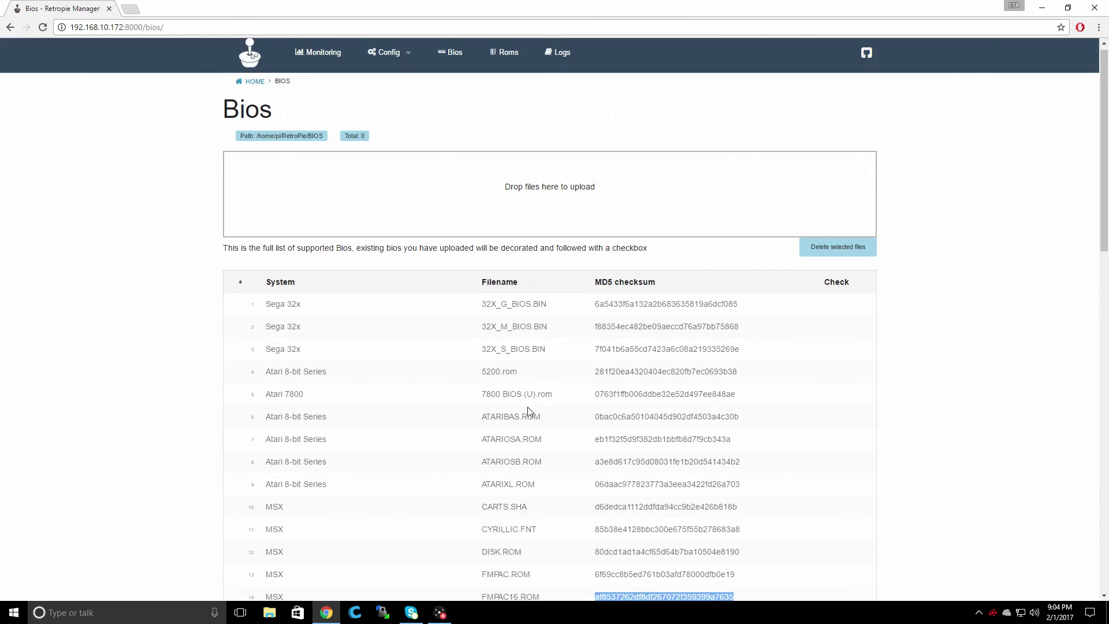
Browse the ROM folders by system and open the NeoGeo Pocket upload page.
{"action": "left_click", "coordinate": [495, 61]}
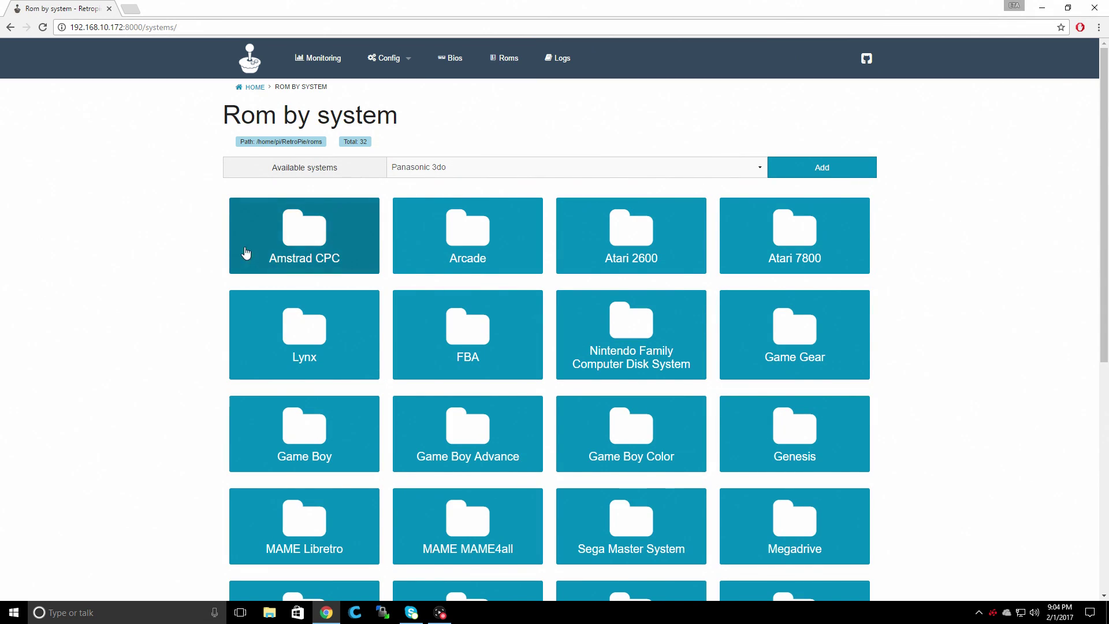
{"action": "scroll", "coordinate": [433, 311], "scroll_direction": "down", "scroll_amount": 1}
{"action": "scroll", "coordinate": [433, 310], "scroll_direction": "down", "scroll_amount": 6}
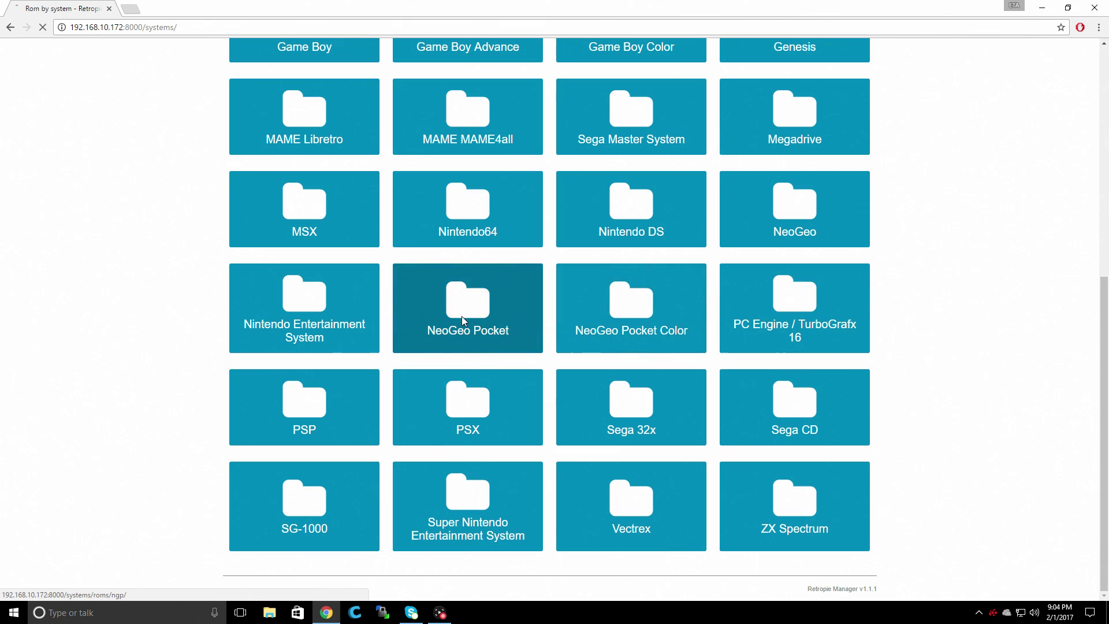
{"action": "left_click", "coordinate": [462, 316]}
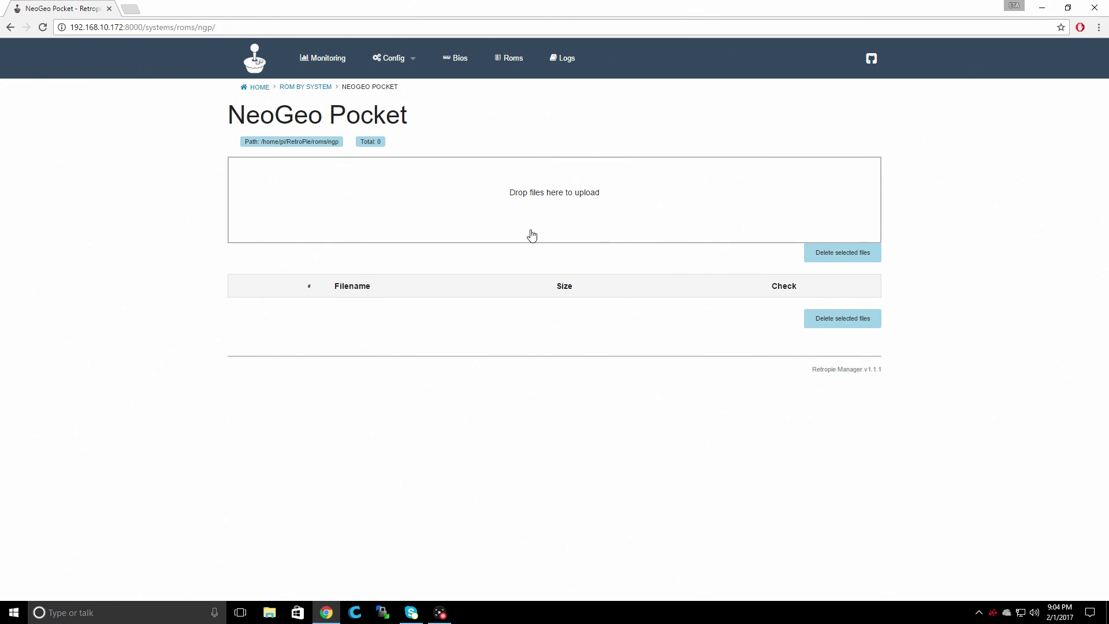
View the EmulationStation log, then open es_systems.cfg from the home page's ES Configuration tile.
{"action": "left_click", "coordinate": [558, 61]}
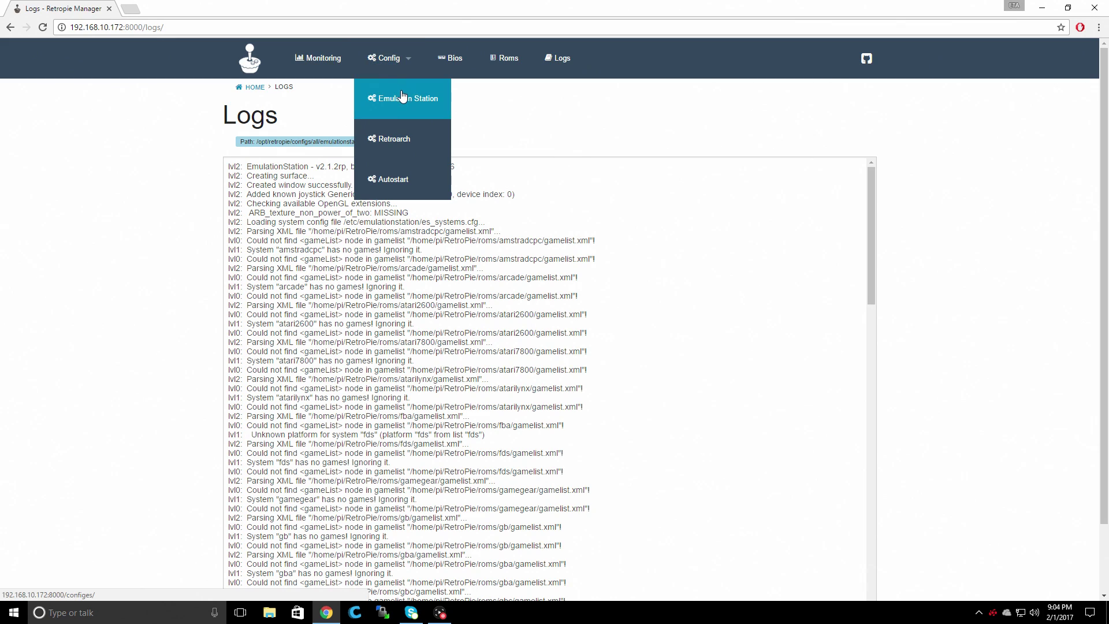
{"action": "left_click", "coordinate": [239, 68]}
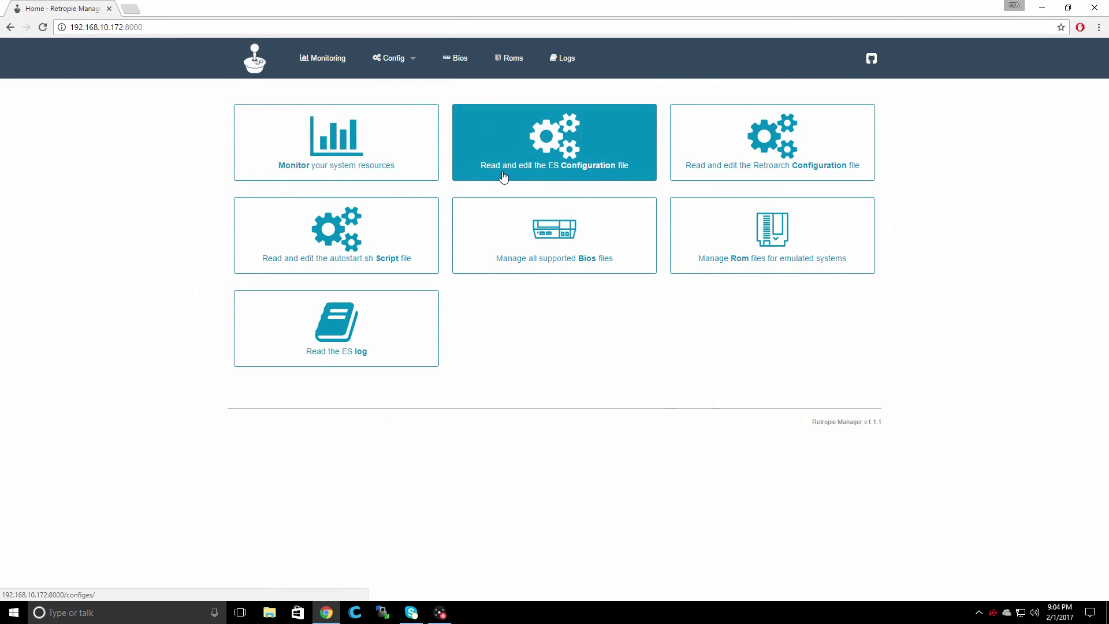
{"action": "left_click", "coordinate": [595, 159]}
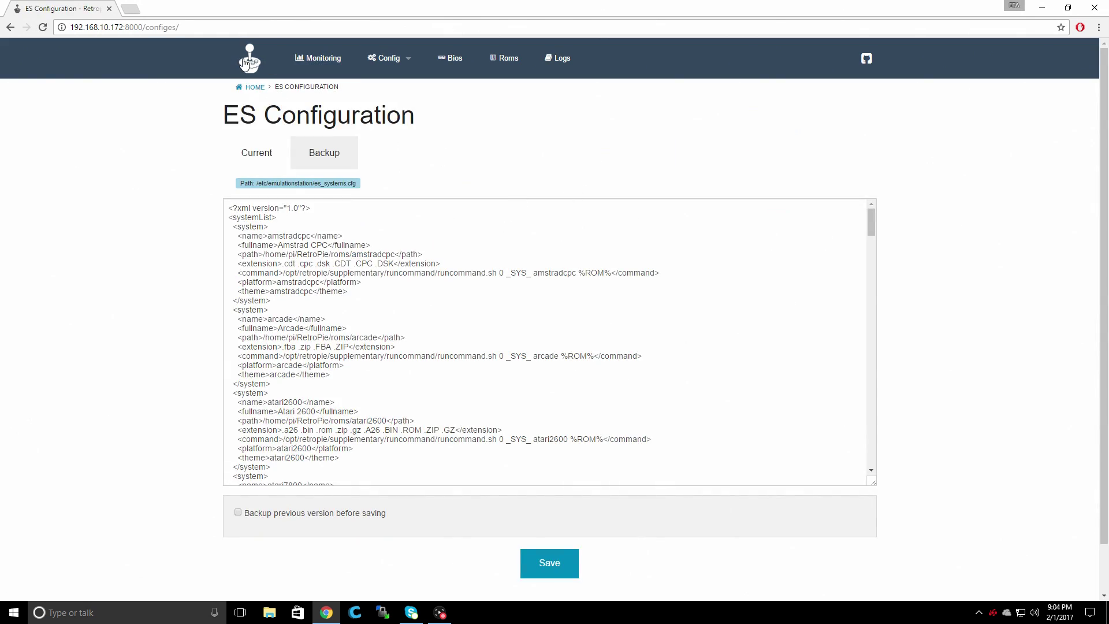
Open the RetroArch configuration file from the home page and scroll through its contents.
{"action": "left_click", "coordinate": [246, 61]}
{"action": "left_click", "coordinate": [845, 139]}
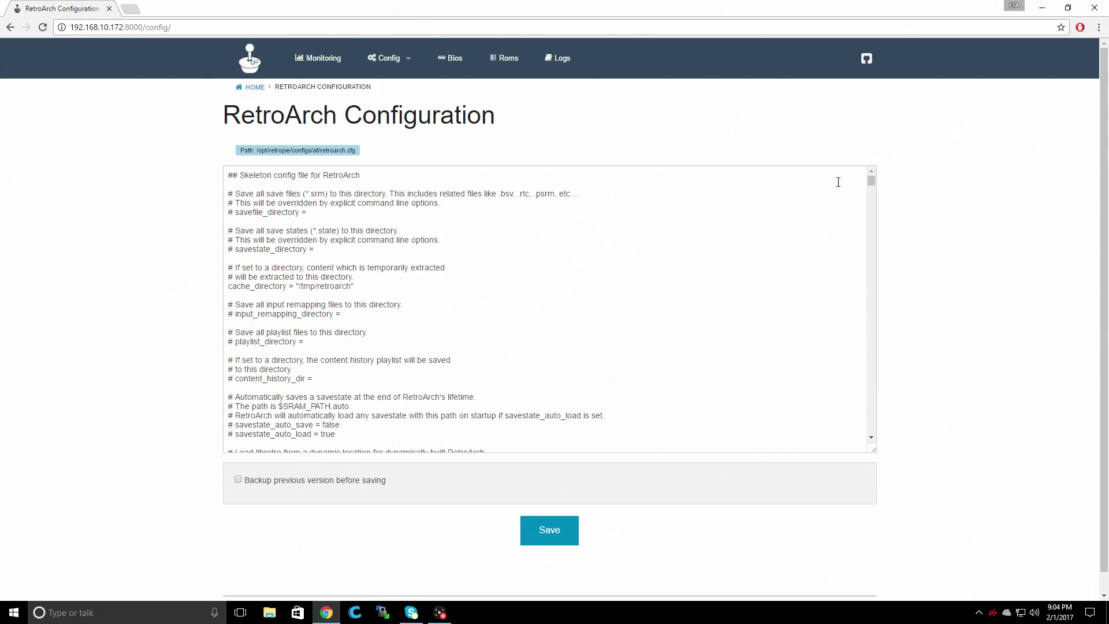
{"action": "left_click_drag", "start_coordinate": [870, 184], "coordinate": [884, 159]}
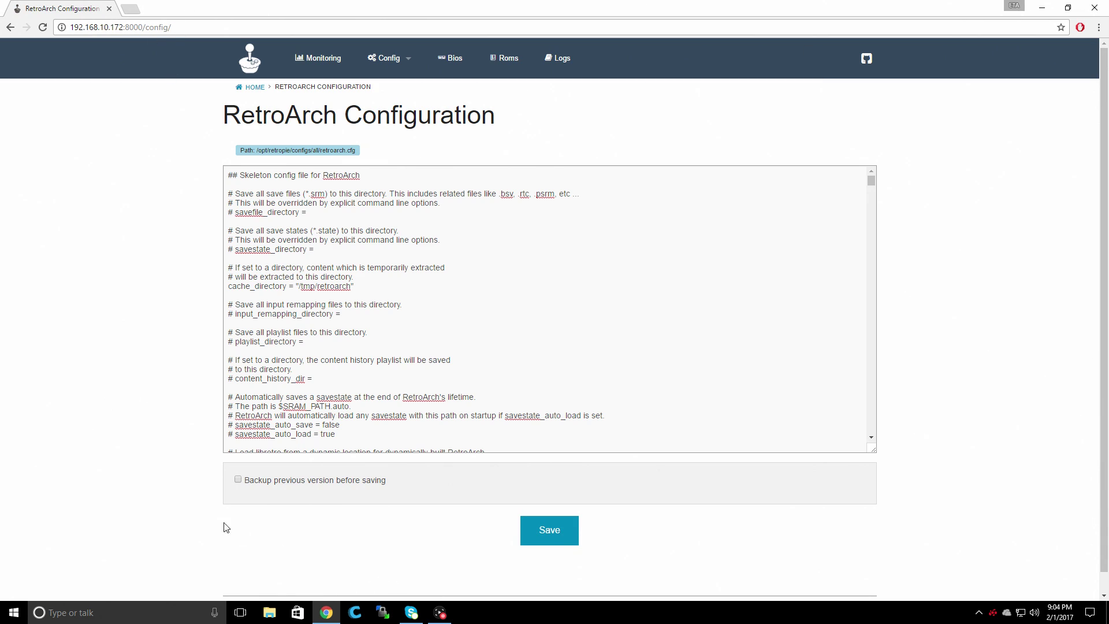
{"action": "left_click", "coordinate": [178, 30]}
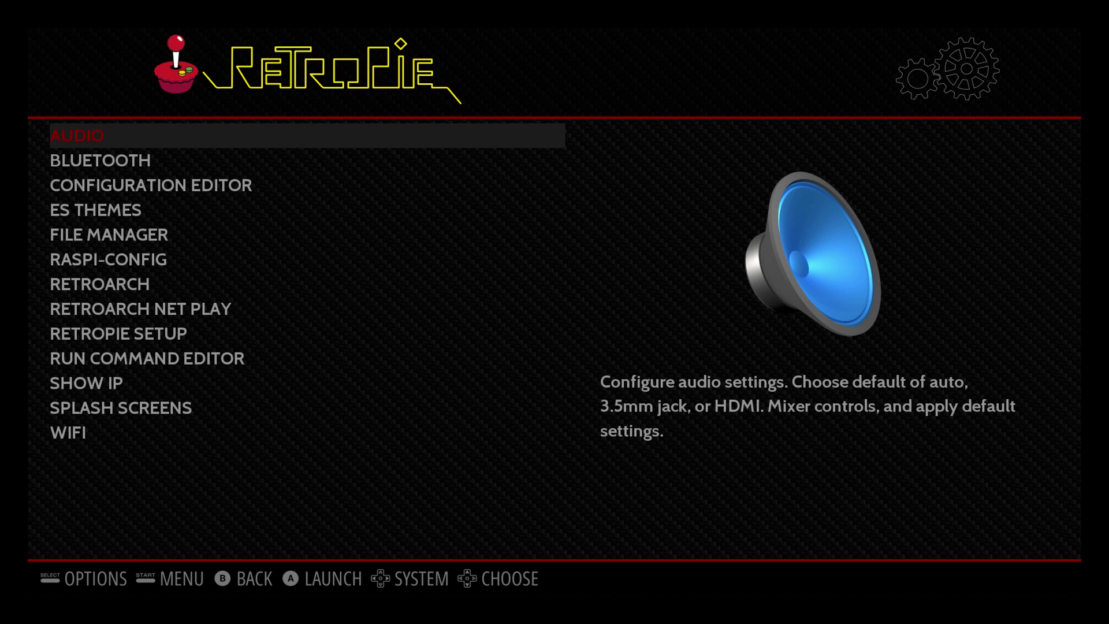
Launch RetroPie Setup and run 'Update RetroPie-Setup script', confirming Yes.
{"action": "key", "text": "Down"}
{"action": "key", "text": "Down"}
{"action": "key", "text": "Down"}
{"action": "key", "text": "Down"}
{"action": "key", "text": "Down"}
{"action": "key", "text": "Down"}
{"action": "key", "text": "Down"}
{"action": "key", "text": "Down"}
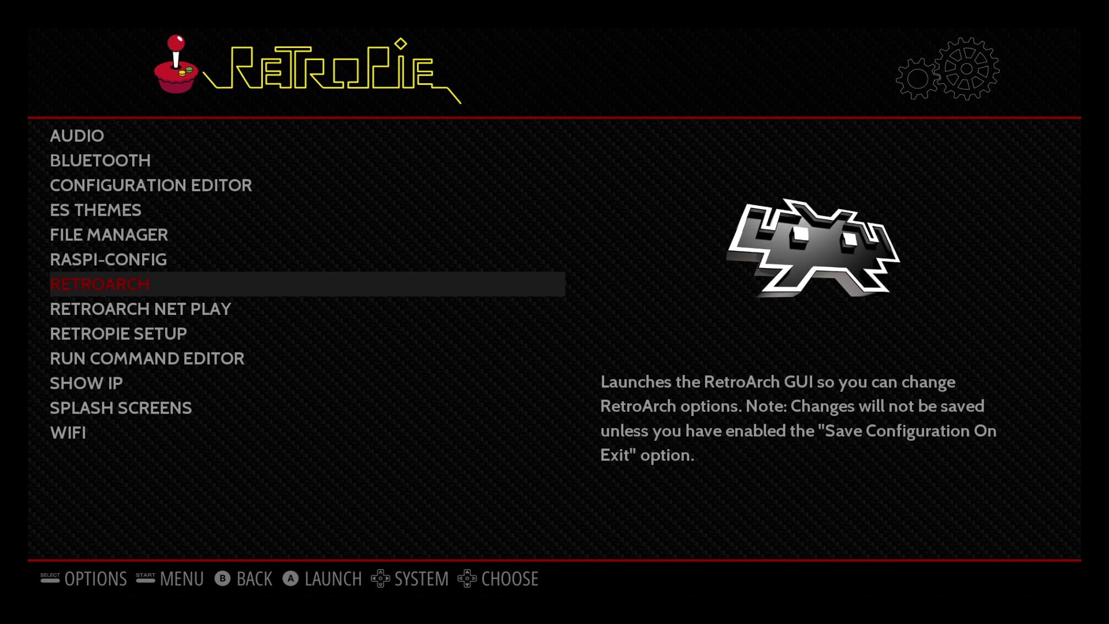
{"action": "key", "text": "Return"}
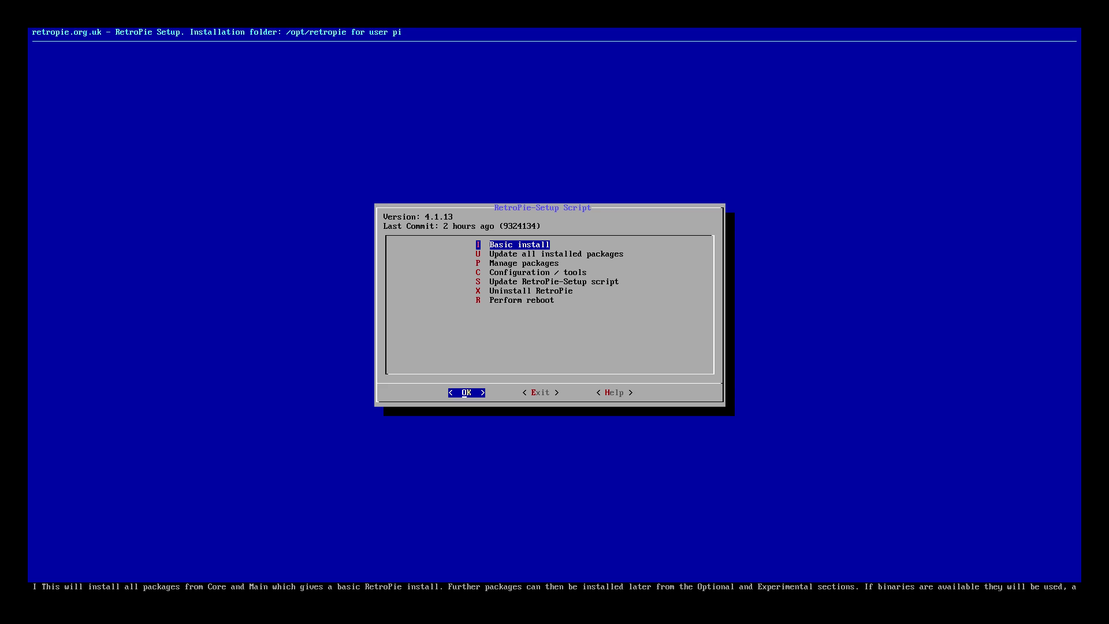
{"action": "key", "text": "Down"}
{"action": "key", "text": "Down"}
{"action": "key", "text": "Down"}
{"action": "key", "text": "Down"}
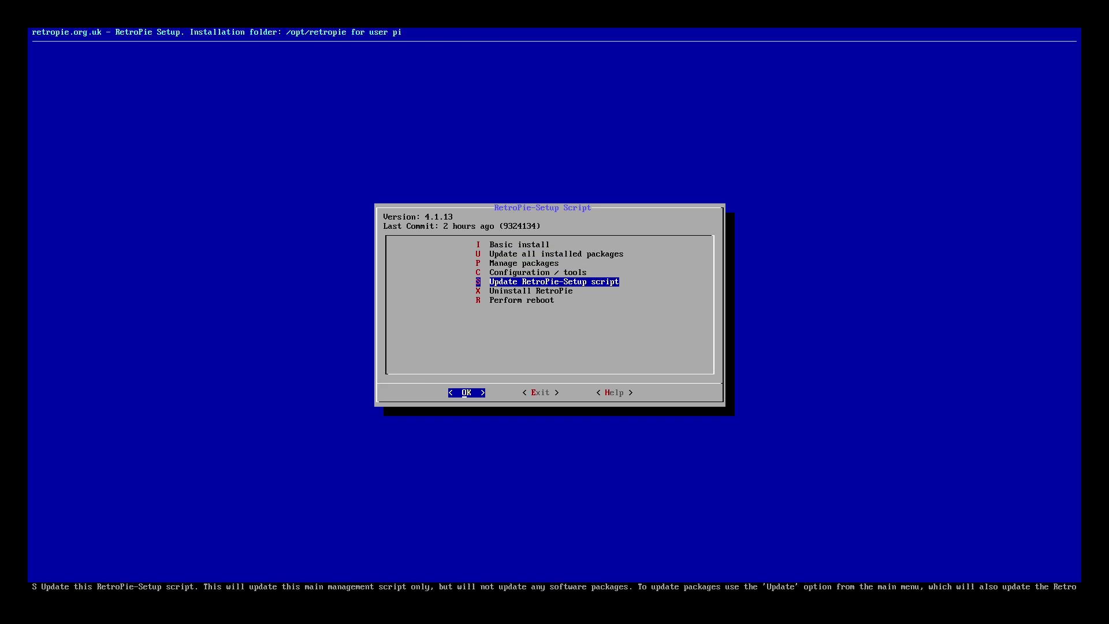
{"action": "key", "text": "Return"}
{"action": "key", "text": "Return"}
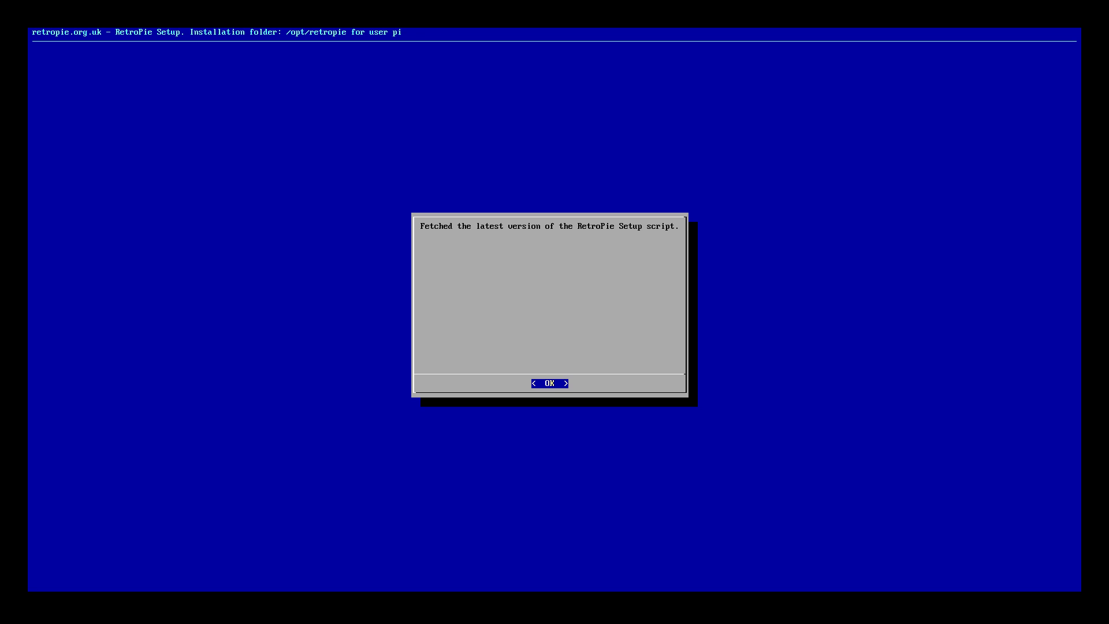
{"action": "key", "text": "Return"}
{"action": "key", "text": "Return"}
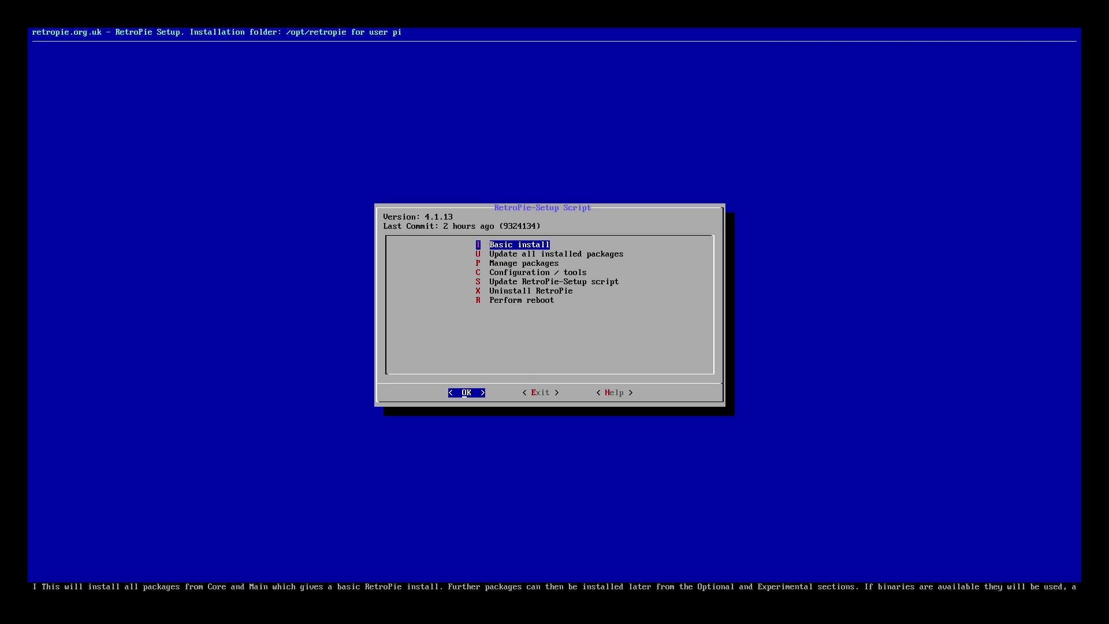
Go to Manage experimental packages and install 820 retropie-manager from source.
{"action": "key", "text": "Down"}
{"action": "key", "text": "Down"}
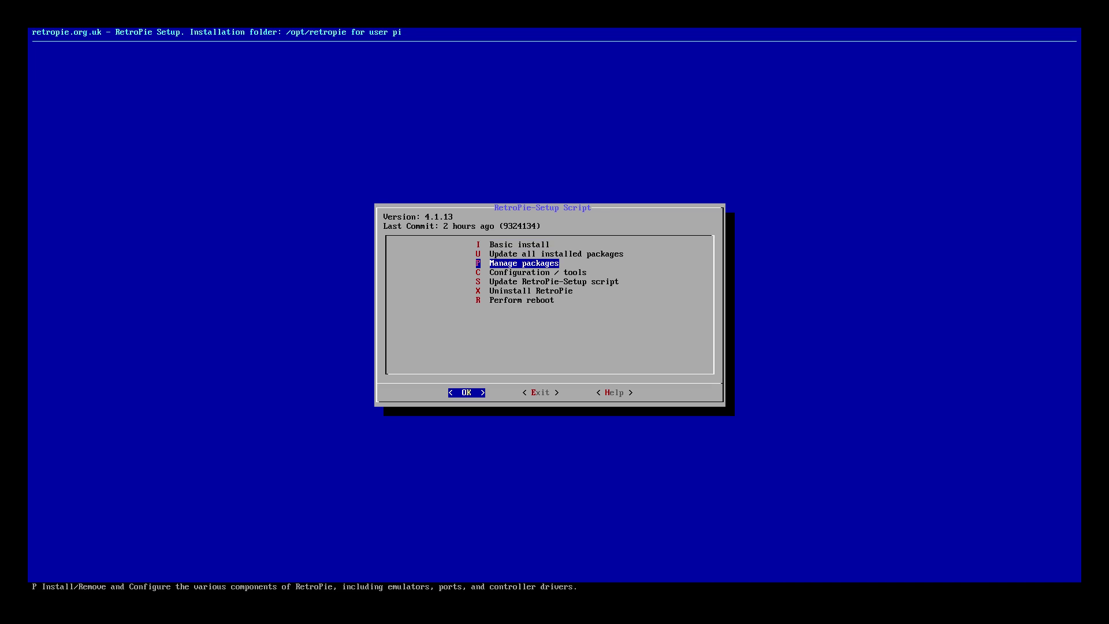
{"action": "key", "text": "Return"}
{"action": "key", "text": "Down"}
{"action": "key", "text": "Down"}
{"action": "key", "text": "Down"}
{"action": "key", "text": "Down"}
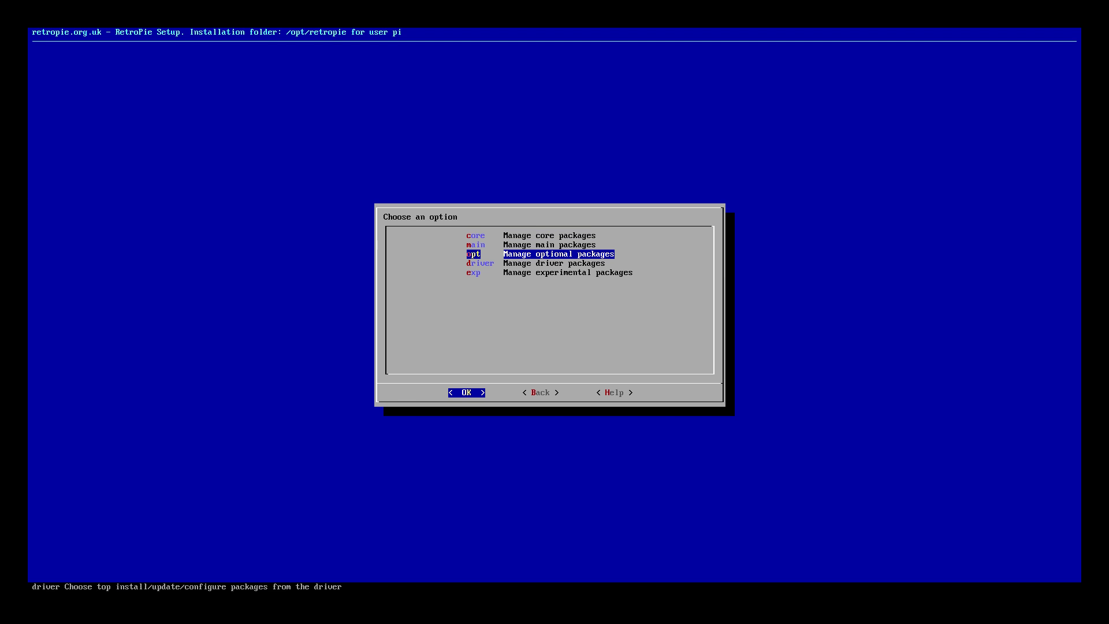
{"action": "key", "text": "Return"}
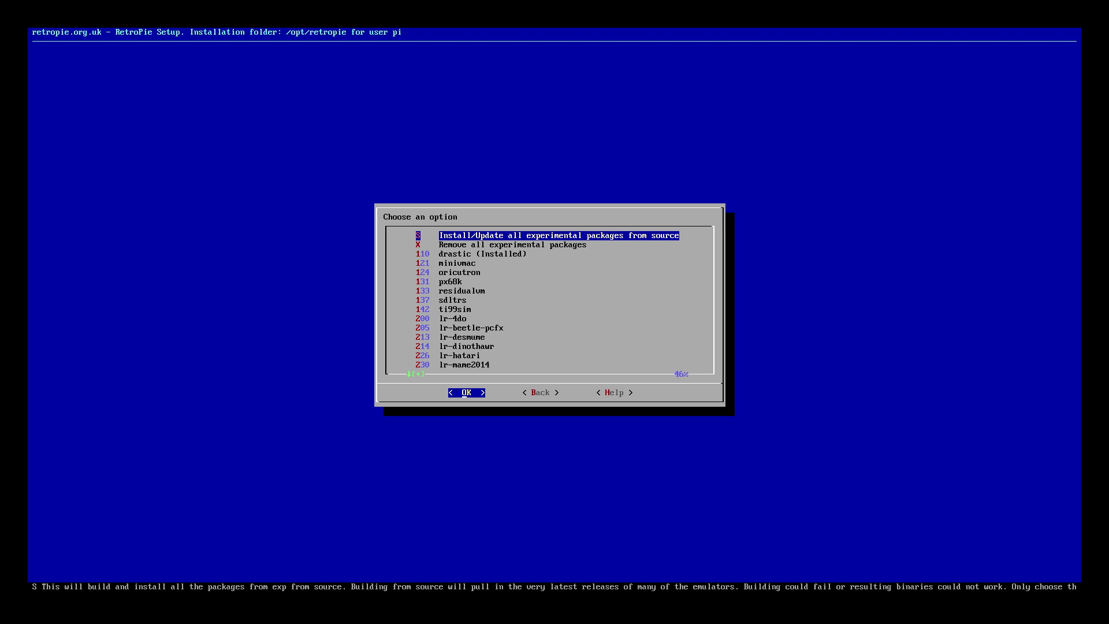
{"action": "key", "text": "Down"}
{"action": "key", "text": "Down"}
{"action": "key", "text": "Down"}
{"action": "key", "text": "Down"}
{"action": "key", "text": "Down"}
{"action": "key", "text": "Down"}
{"action": "key", "text": "Down"}
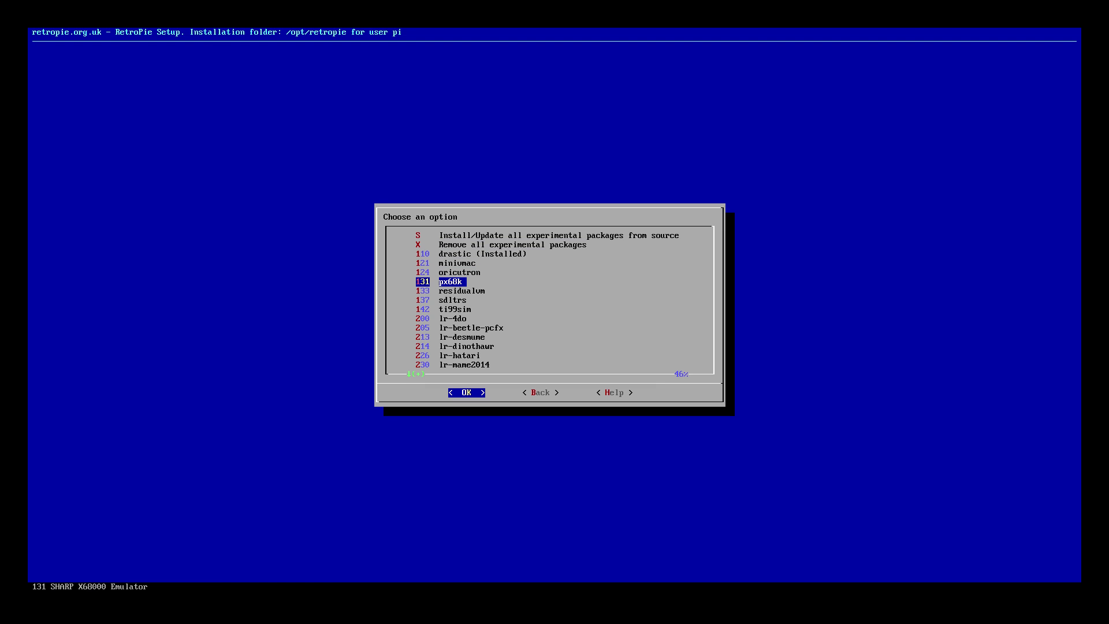
{"action": "key", "text": "Down"}
{"action": "key", "text": "Down"}
{"action": "key", "text": "Down"}
{"action": "key", "text": "Down"}
{"action": "key", "text": "Down"}
{"action": "key", "text": "Down"}
{"action": "key", "text": "Down"}
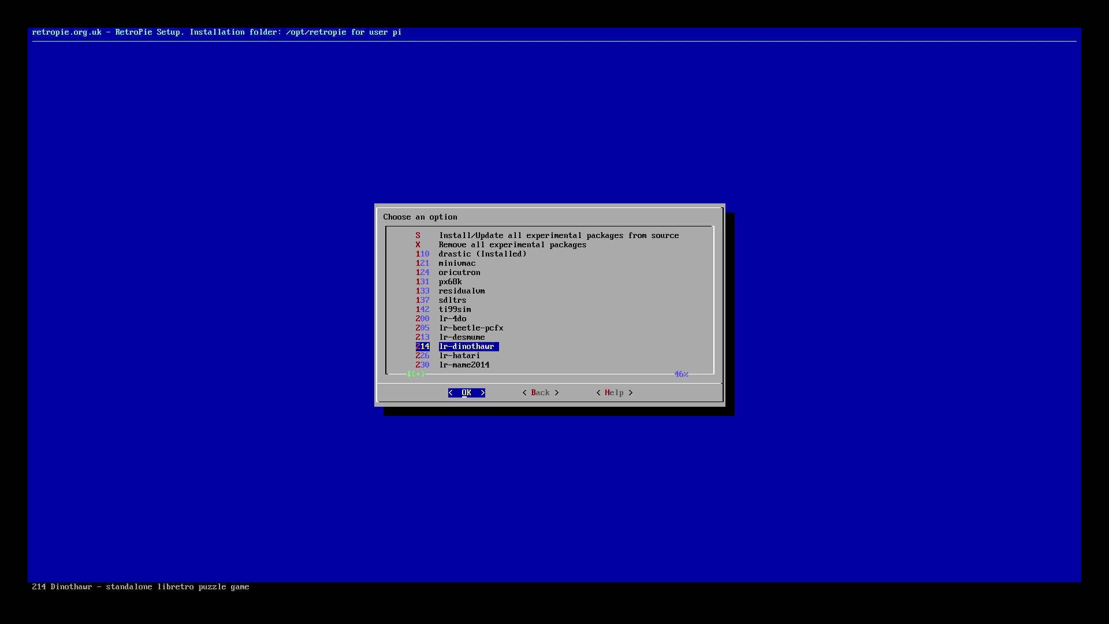
{"action": "key", "text": "Down"}
{"action": "key", "text": "Down"}
{"action": "key", "text": "Down"}
{"action": "key", "text": "Down"}
{"action": "key", "text": "Down"}
{"action": "key", "text": "Down"}
{"action": "key", "text": "Down"}
{"action": "key", "text": "Down"}
{"action": "key", "text": "Down"}
{"action": "key", "text": "Down"}
{"action": "key", "text": "Down"}
{"action": "key", "text": "Down"}
{"action": "key", "text": "Down"}
{"action": "key", "text": "Down"}
{"action": "key", "text": "Down"}
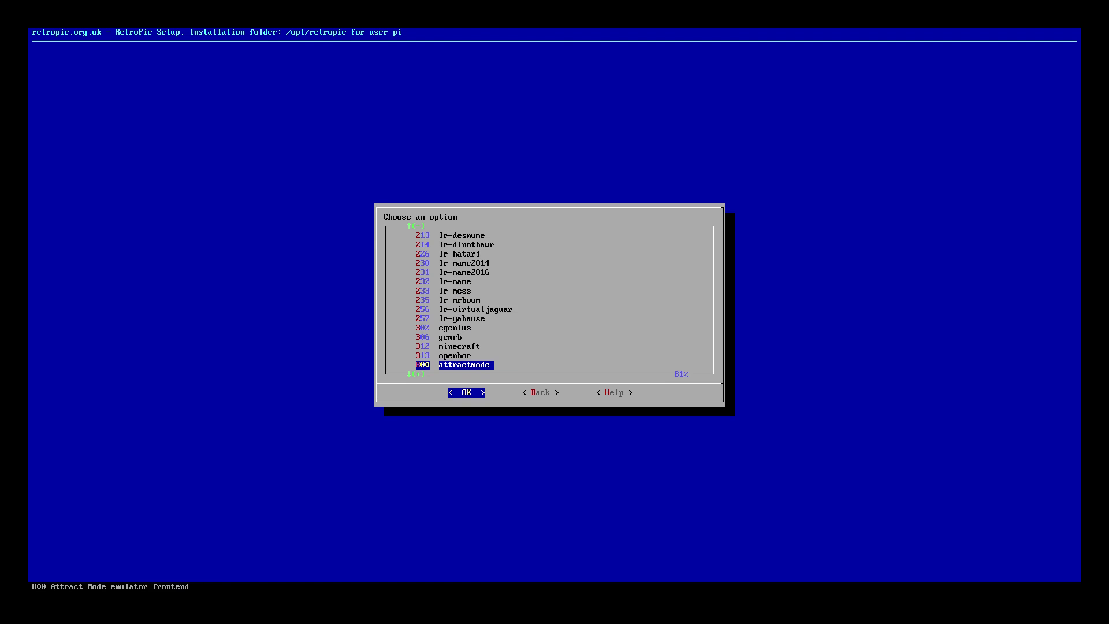
{"action": "key", "text": "Down"}
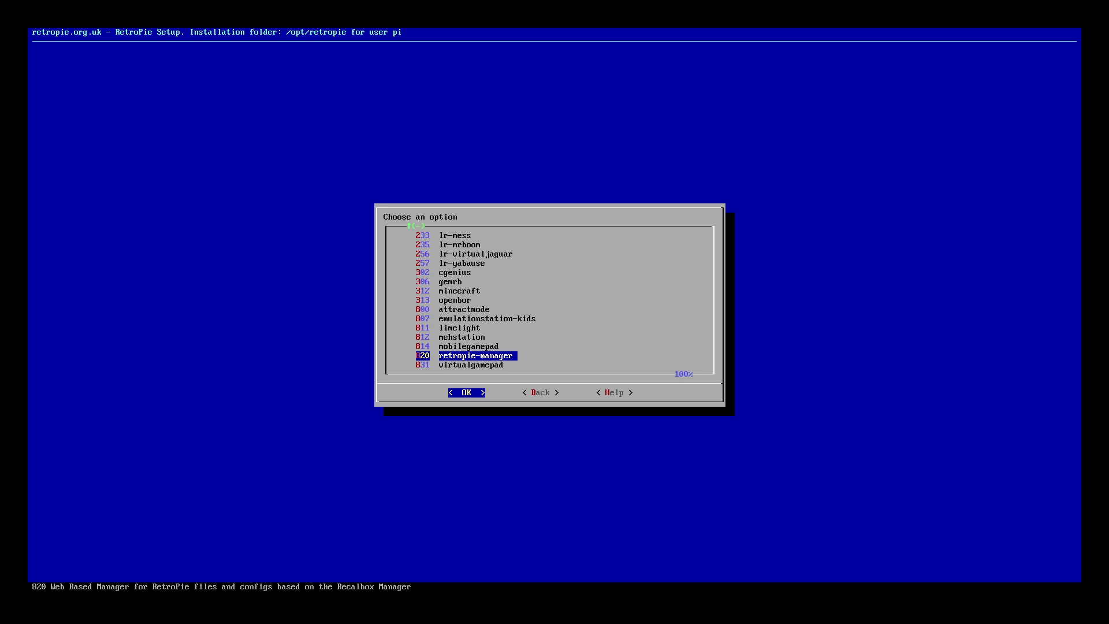
{"action": "key", "text": "Return"}
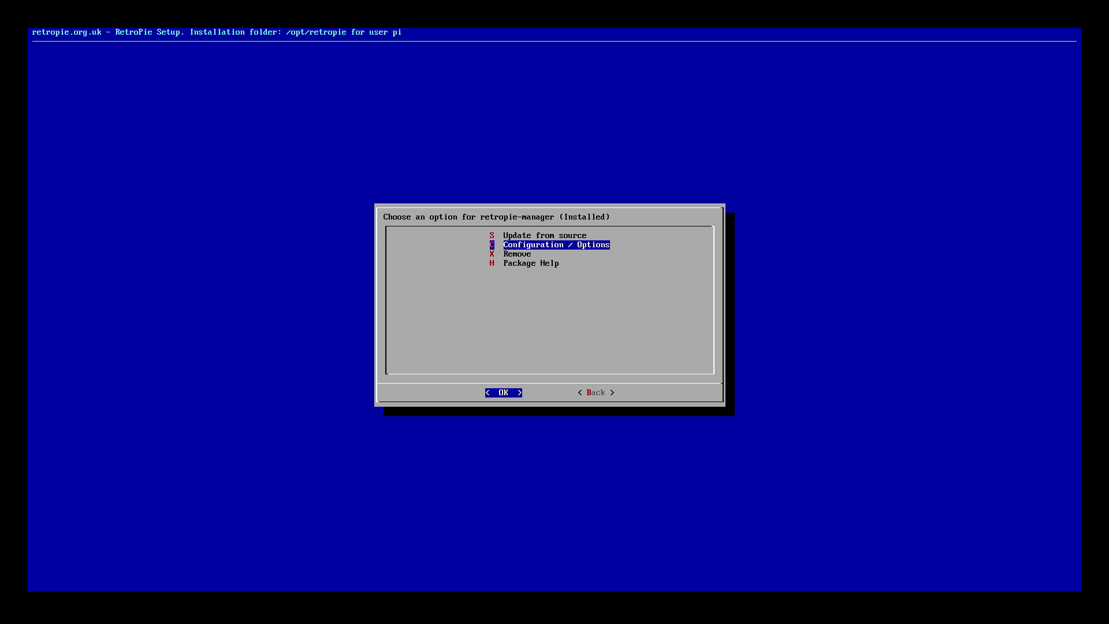
Choose 'Enable RetroPie-Manager on Boot' in the package options, accepting the /etc/rc.local update.
{"action": "key", "text": "Return"}
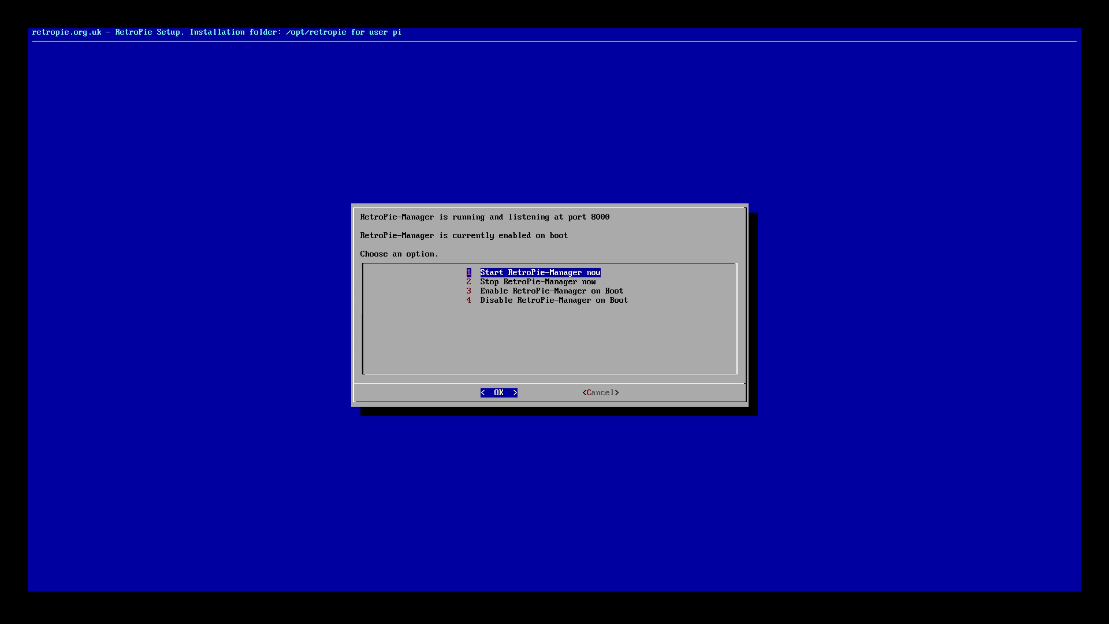
{"action": "key", "text": "Down"}
{"action": "key", "text": "Down"}
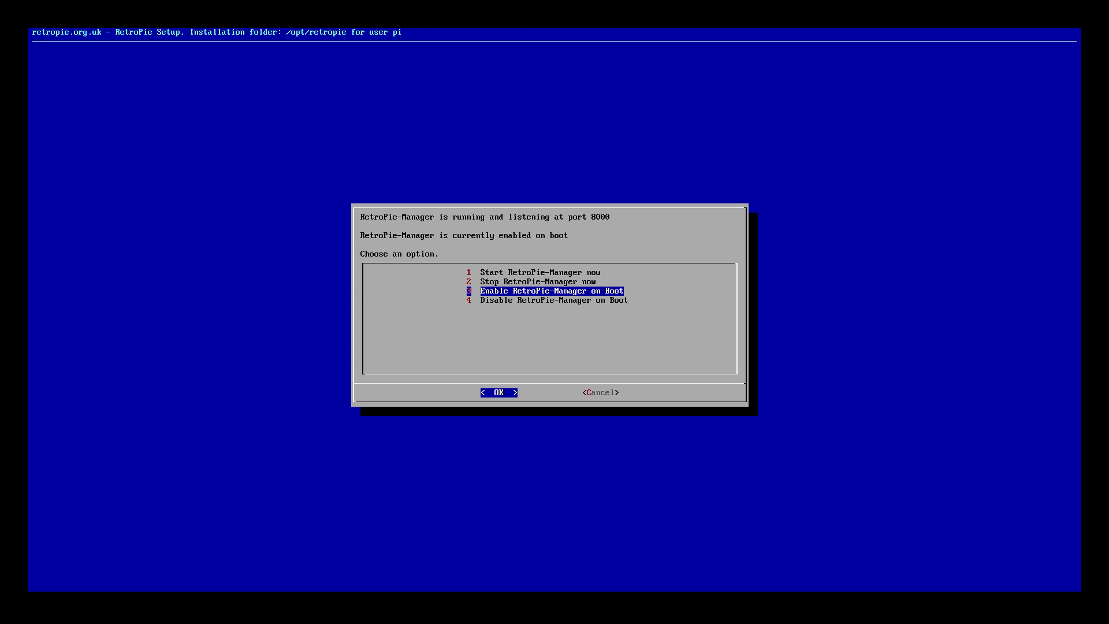
{"action": "key", "text": "Return"}
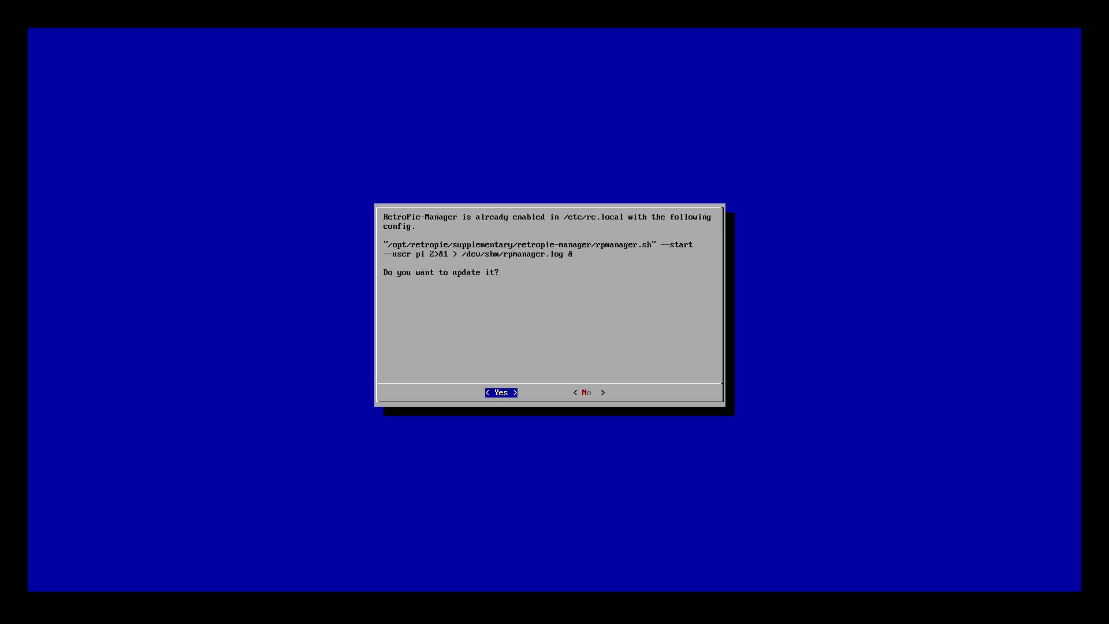
{"action": "key", "text": "Return"}
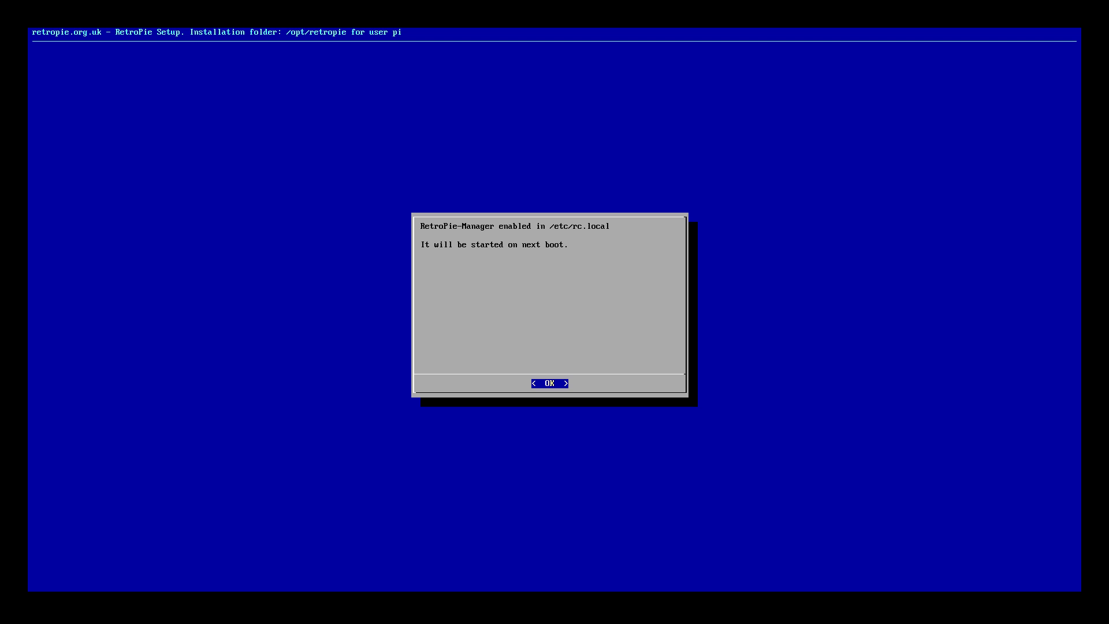
{"action": "key", "text": "Return"}
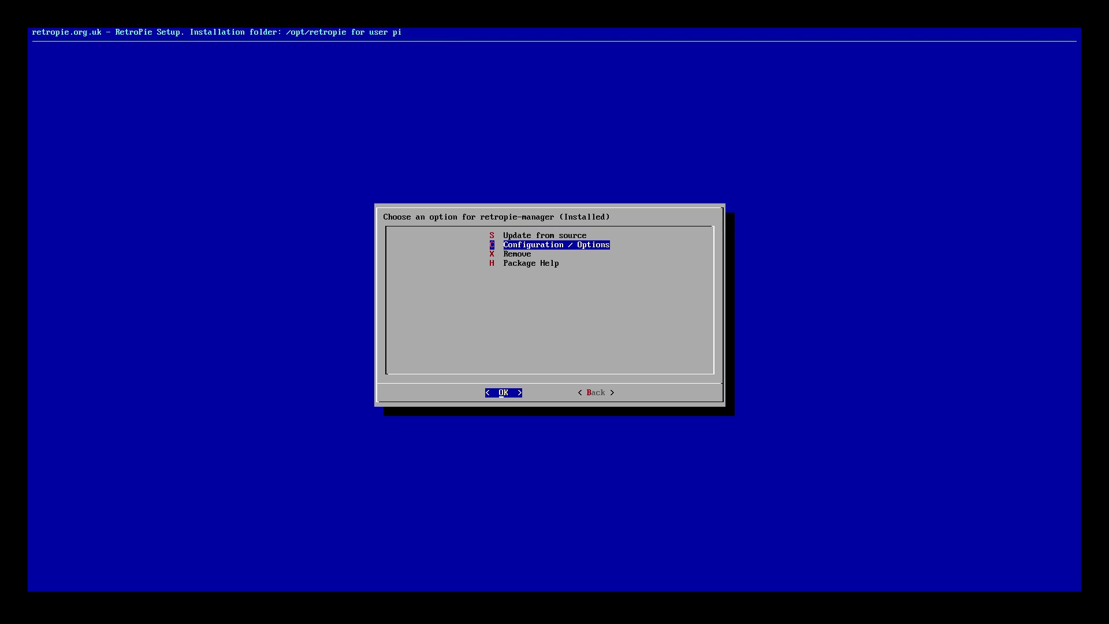
Read the retropie-manager package help, then back out through the menus and exit RetroPie Setup.
{"action": "key", "text": "Return"}
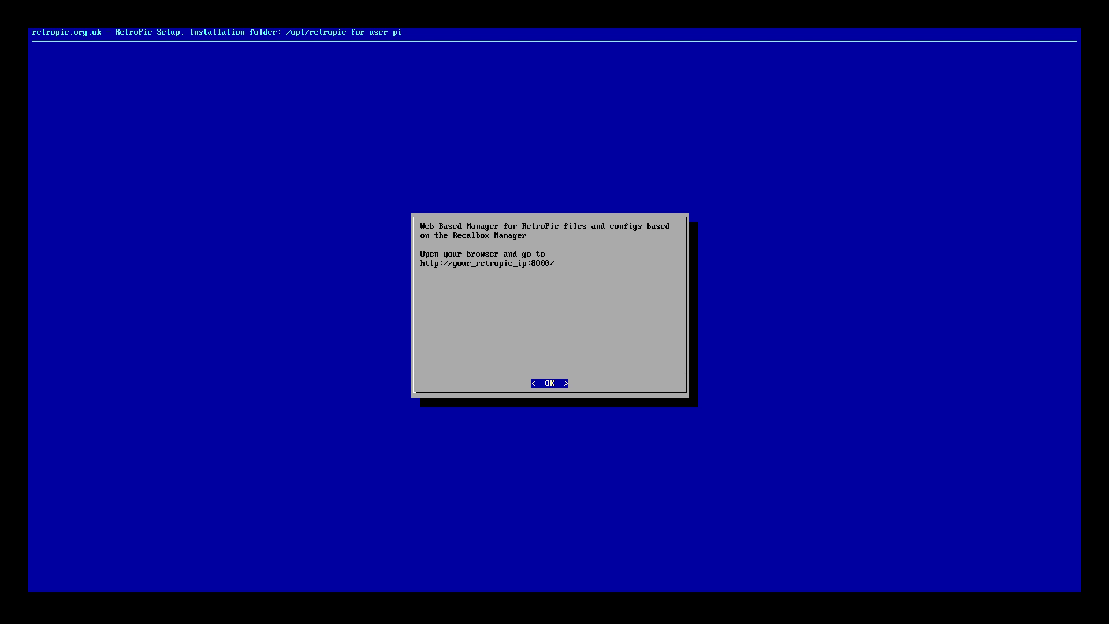
{"action": "key", "text": "Return"}
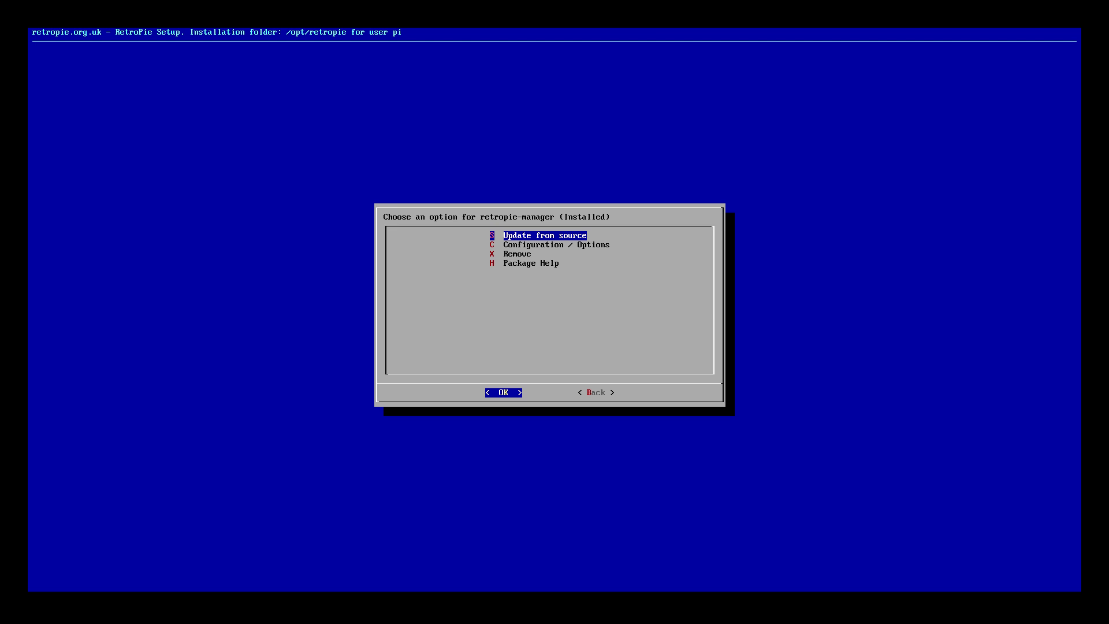
{"action": "key", "text": "Down"}
{"action": "key", "text": "Down"}
{"action": "key", "text": "Right"}
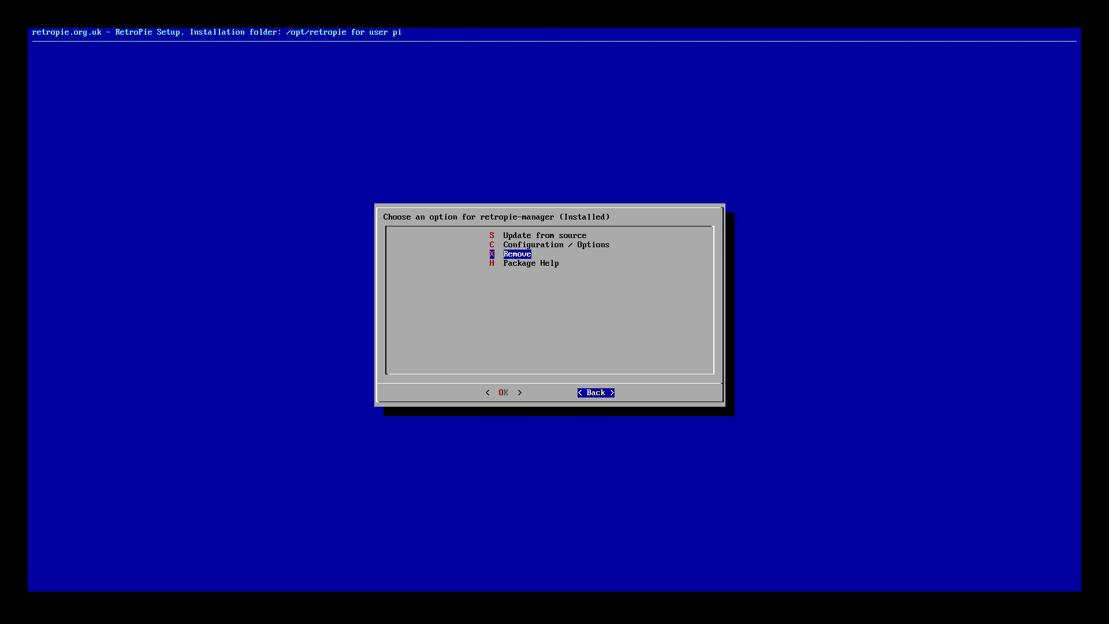
{"action": "key", "text": "Return"}
{"action": "key", "text": "Right"}
{"action": "key", "text": "Return"}
{"action": "key", "text": "Right"}
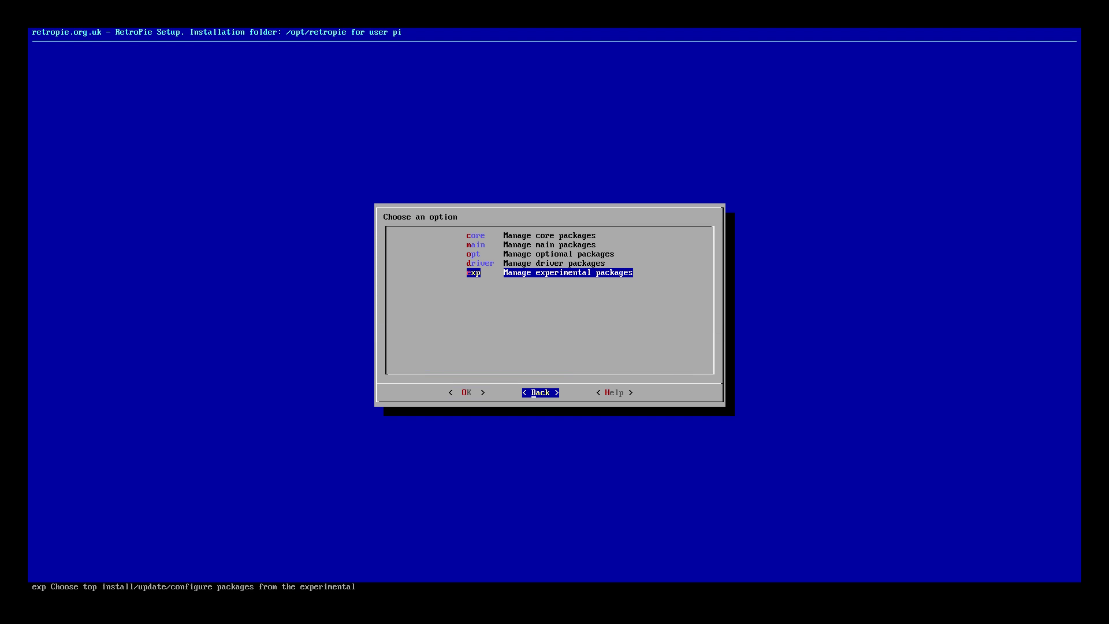
{"action": "key", "text": "Return"}
{"action": "key", "text": "Right"}
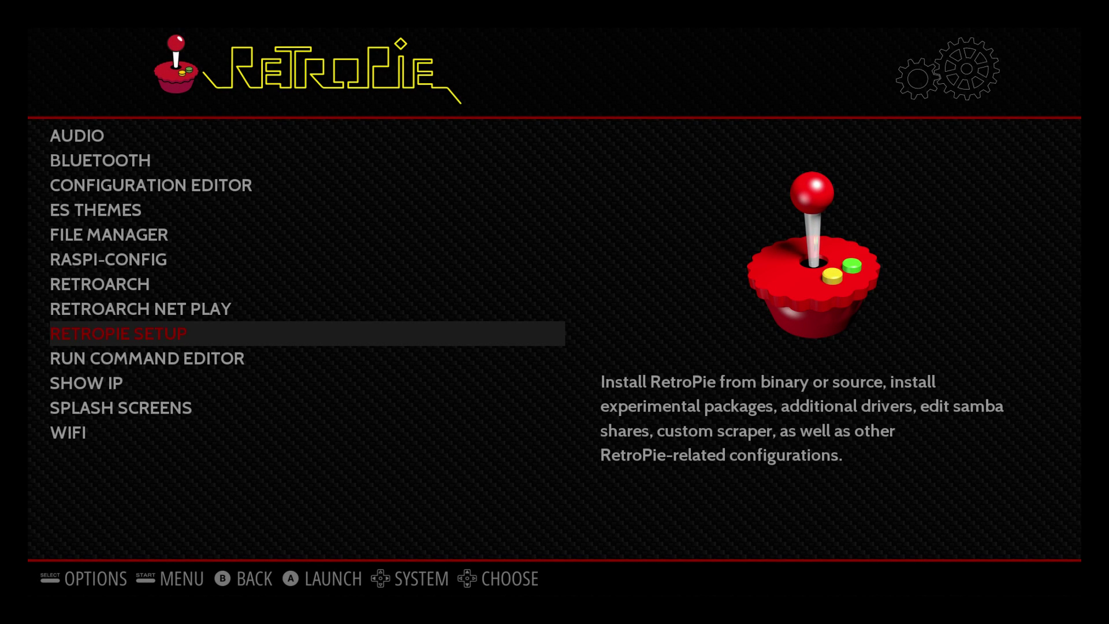
Highlight SHOW IP, then open EmulationStation's main menu and select QUIT.
{"action": "key", "text": "Down"}
{"action": "key", "text": "Down"}
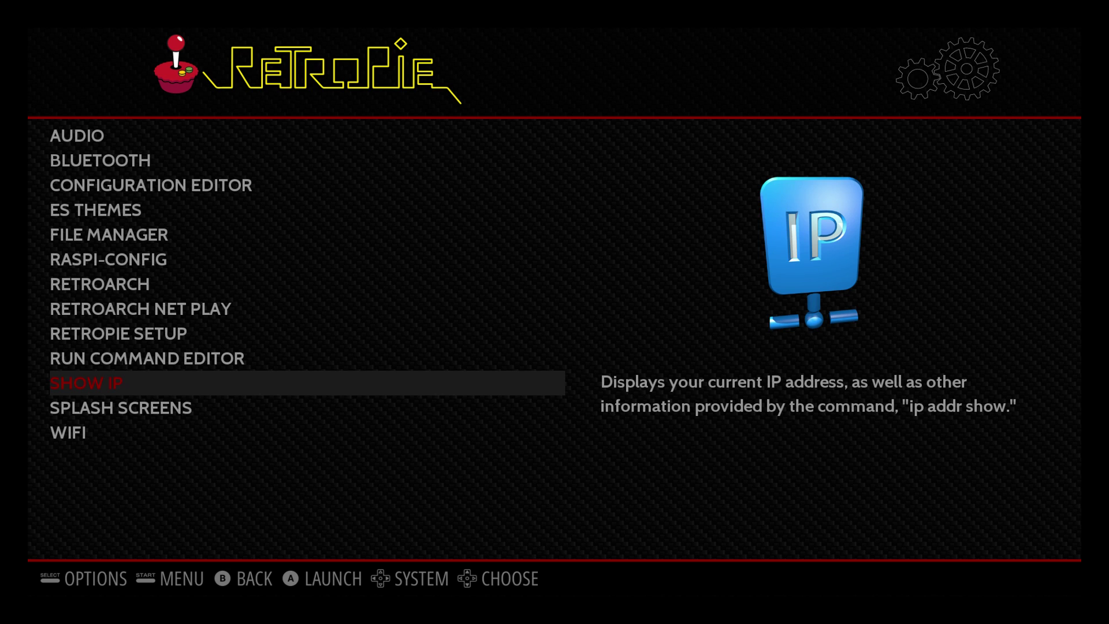
{"action": "key", "text": "Return"}
{"action": "key", "text": "Down"}
{"action": "key", "text": "Down"}
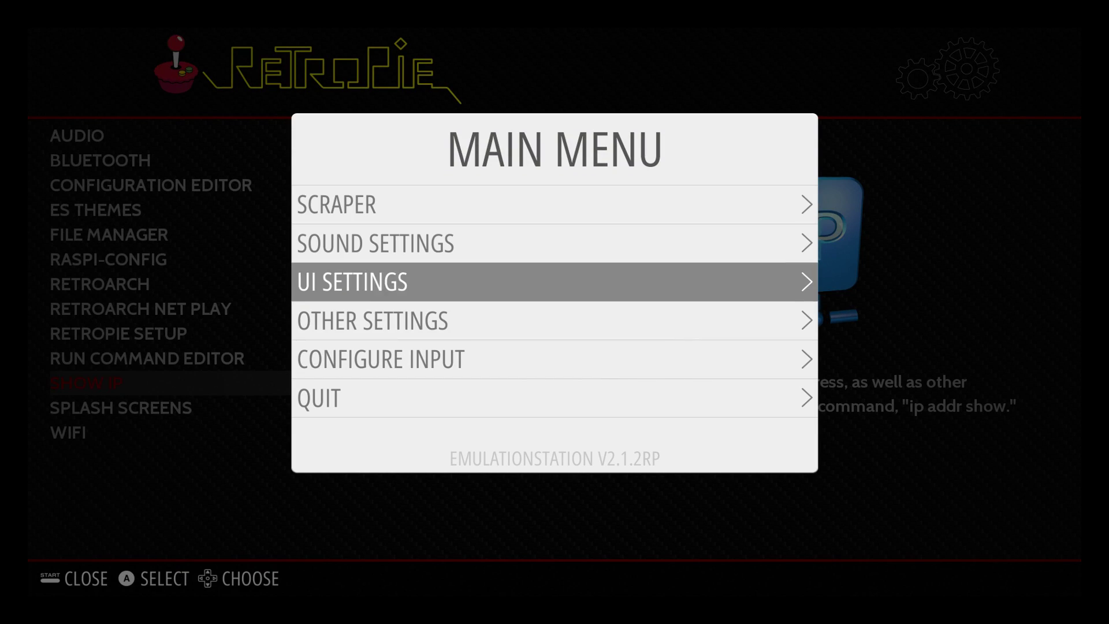
{"action": "key", "text": "Down"}
{"action": "key", "text": "Down"}
{"action": "key", "text": "Down"}
{"action": "key", "text": "Return"}
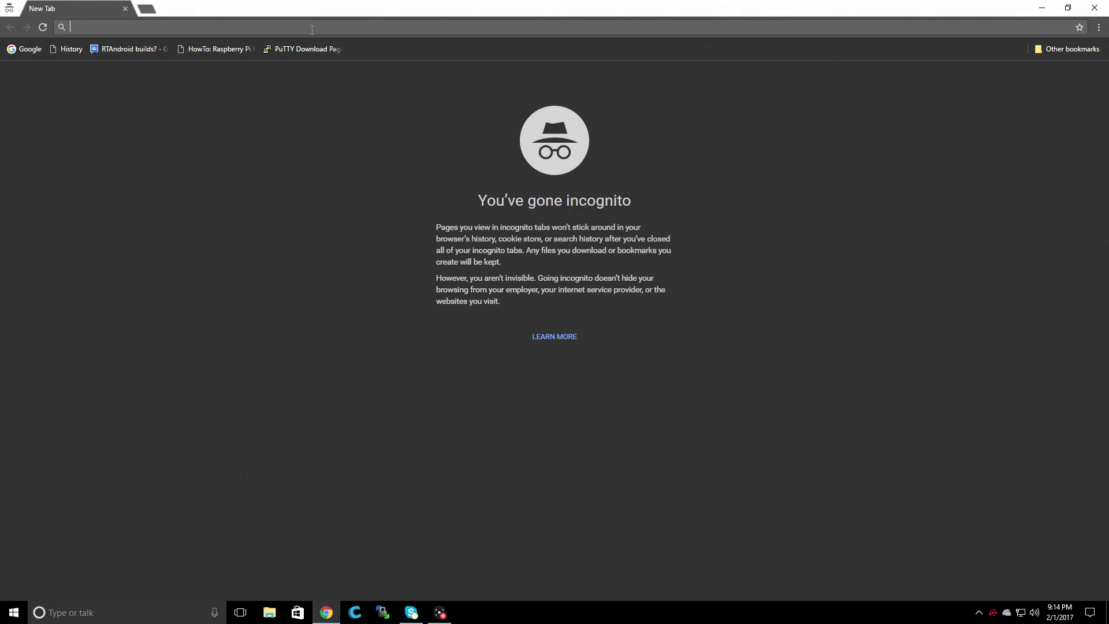
Enter 192.168.10.172:8000 in the incognito tab to load RetroPie Manager.
{"action": "type", "text": "192.1"}
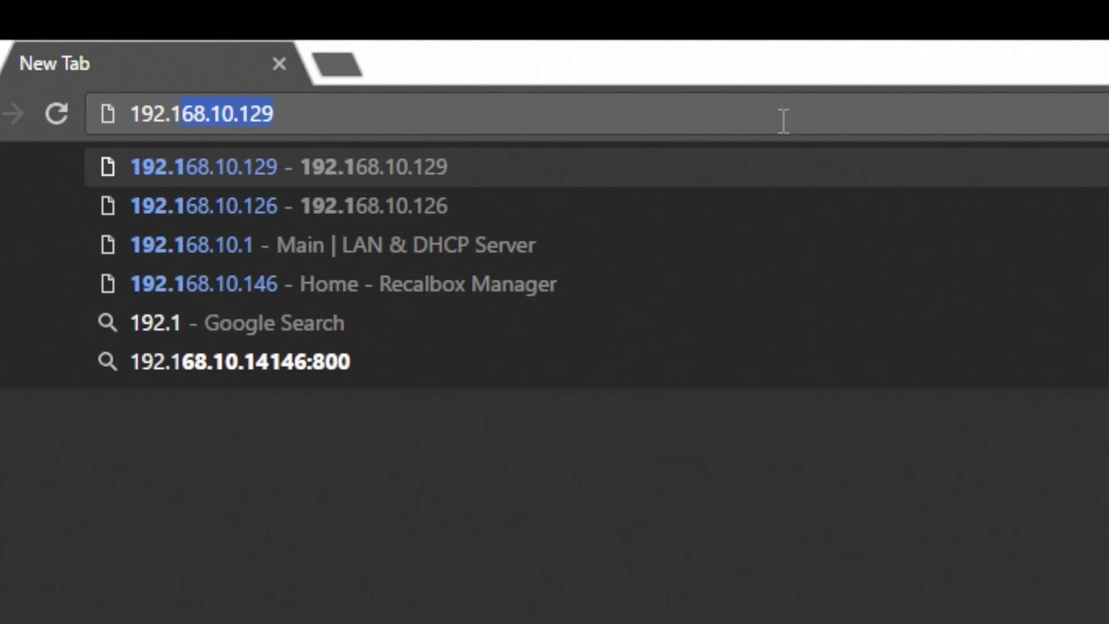
{"action": "type", "text": "68.10.172:8000"}
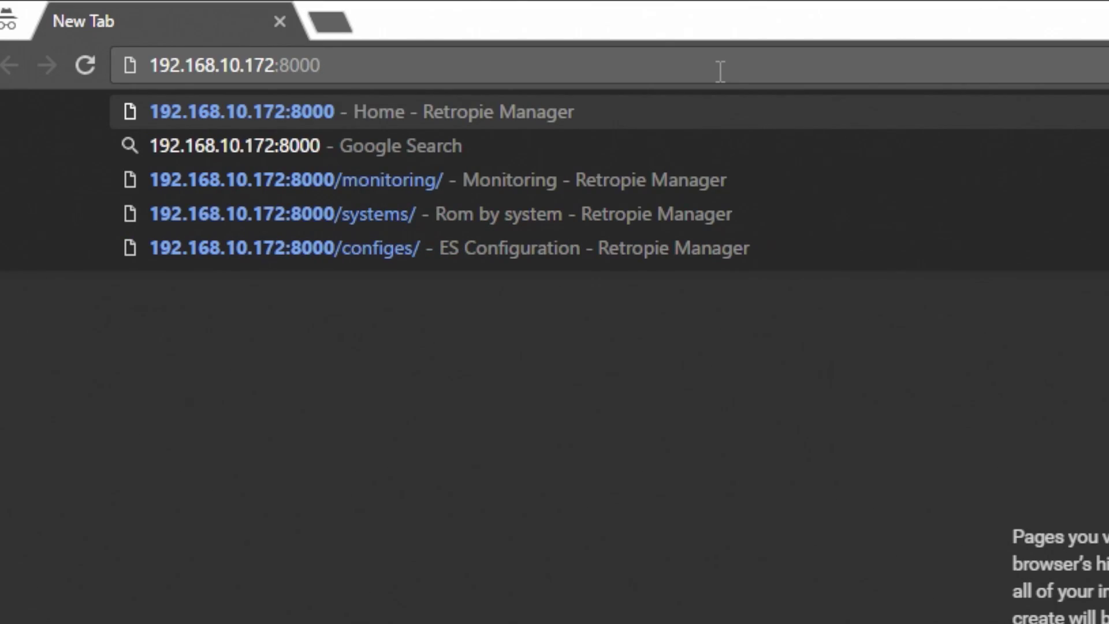
{"action": "key", "text": "Return"}
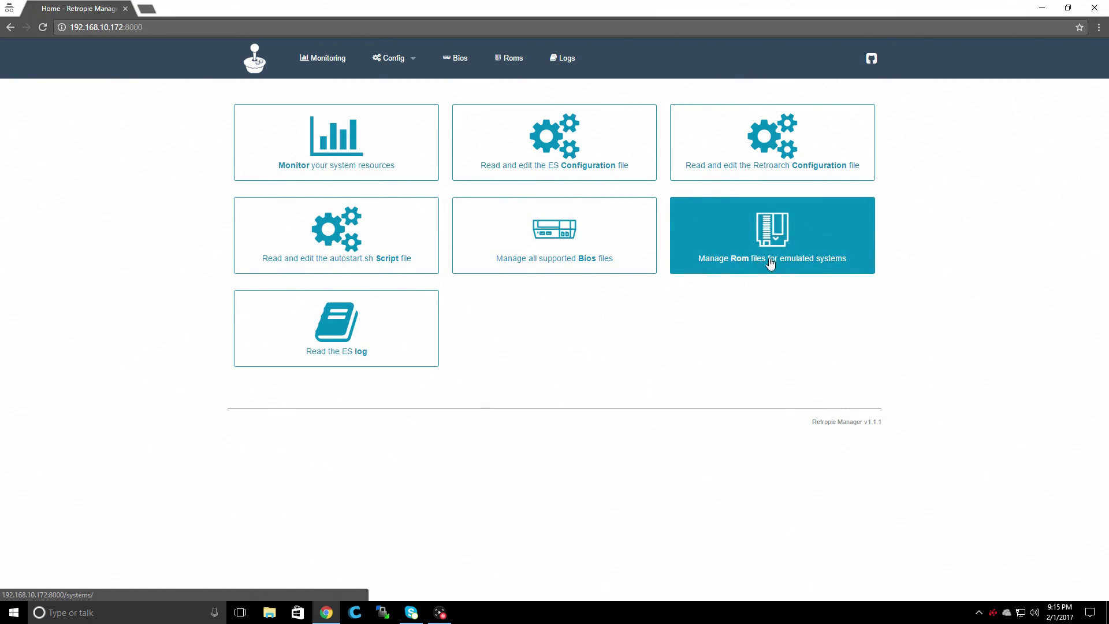
Open ROM file management to list the 32 emulated system folders, including Panasonic 3do.
{"action": "left_click", "coordinate": [823, 255]}
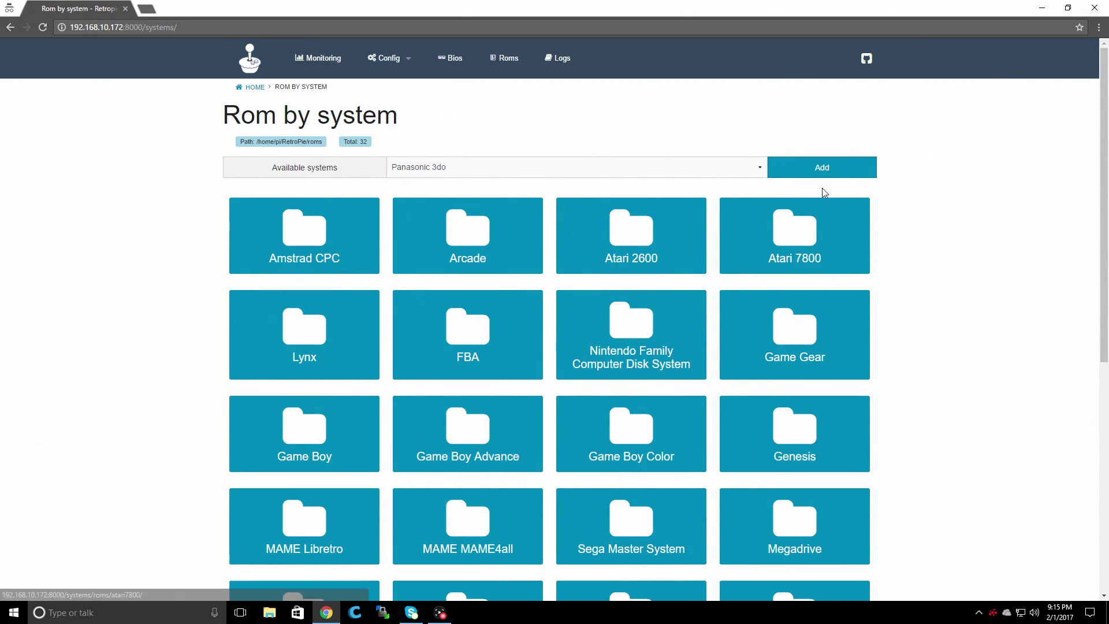
Place Chrome on the right half of the screen and the NES ROMS folder on the left.
{"action": "key", "text": "super+Right"}
{"action": "key", "text": "super+Up"}
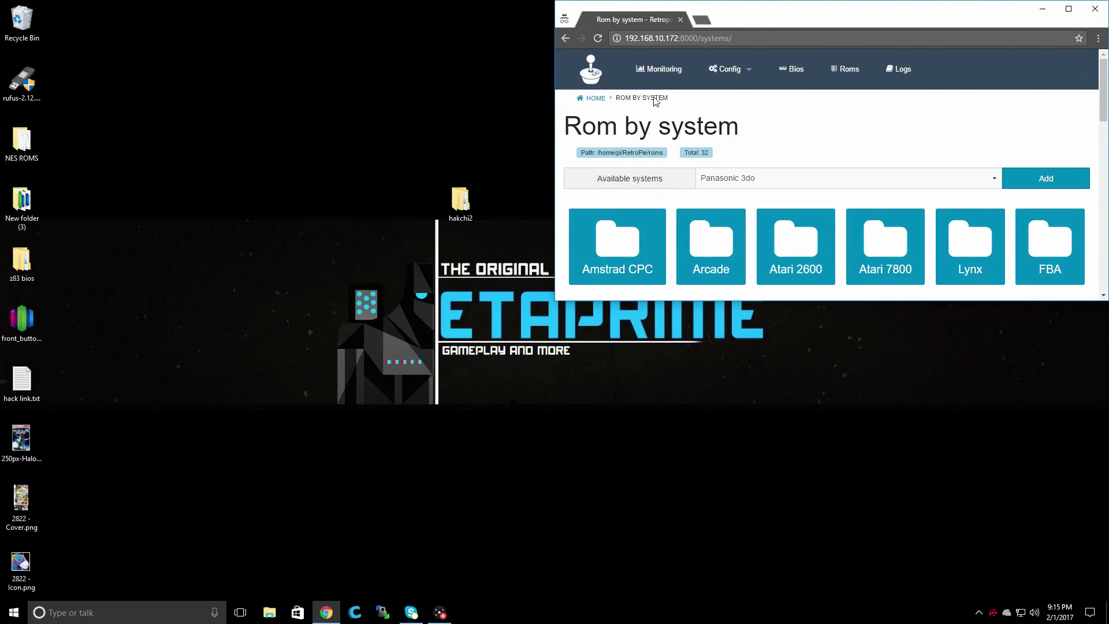
{"action": "key", "text": "super+Down"}
{"action": "left_click", "coordinate": [361, 149]}
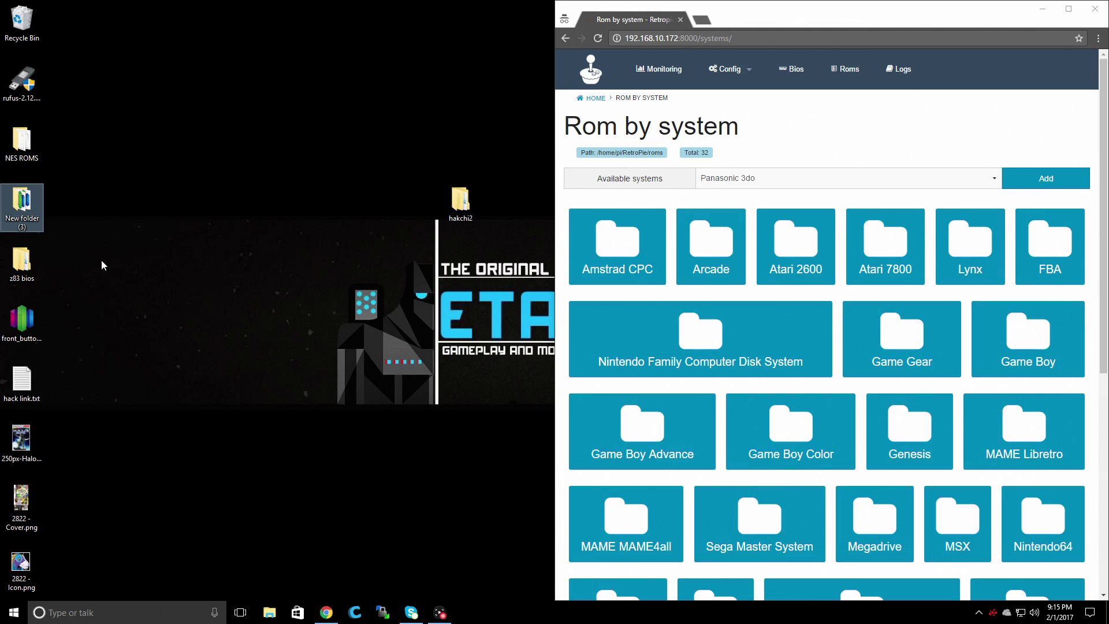
{"action": "double_click", "coordinate": [21, 143]}
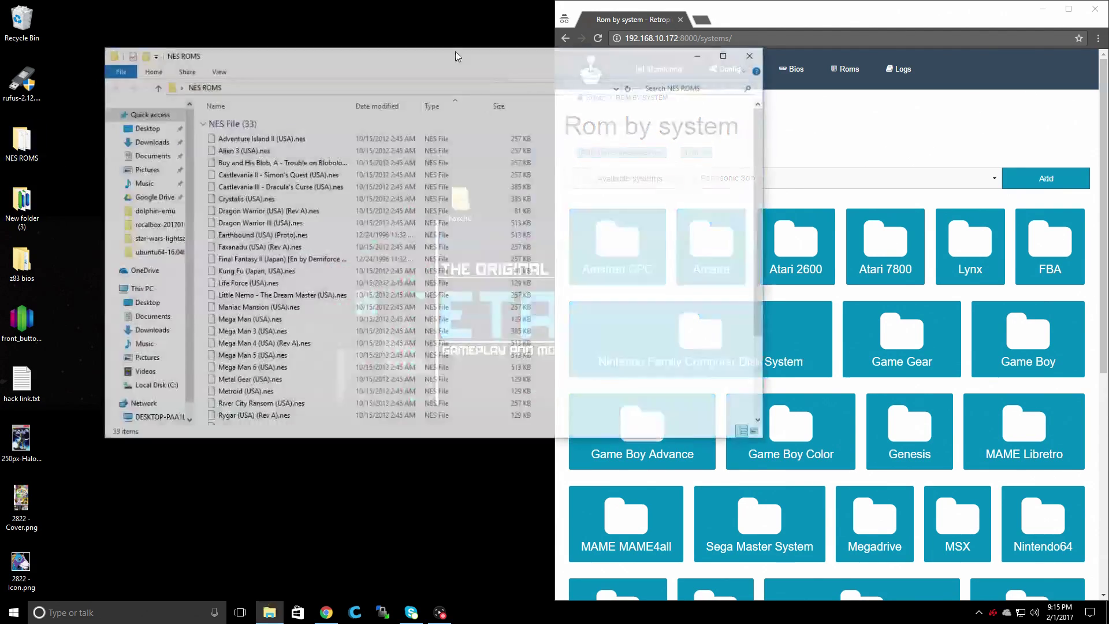
{"action": "key", "text": "super+Left"}
Upload the last six NES ROMs, including Tetris, to the Nintendo Entertainment System folder.
{"action": "scroll", "coordinate": [821, 405], "scroll_direction": "down", "scroll_amount": 6}
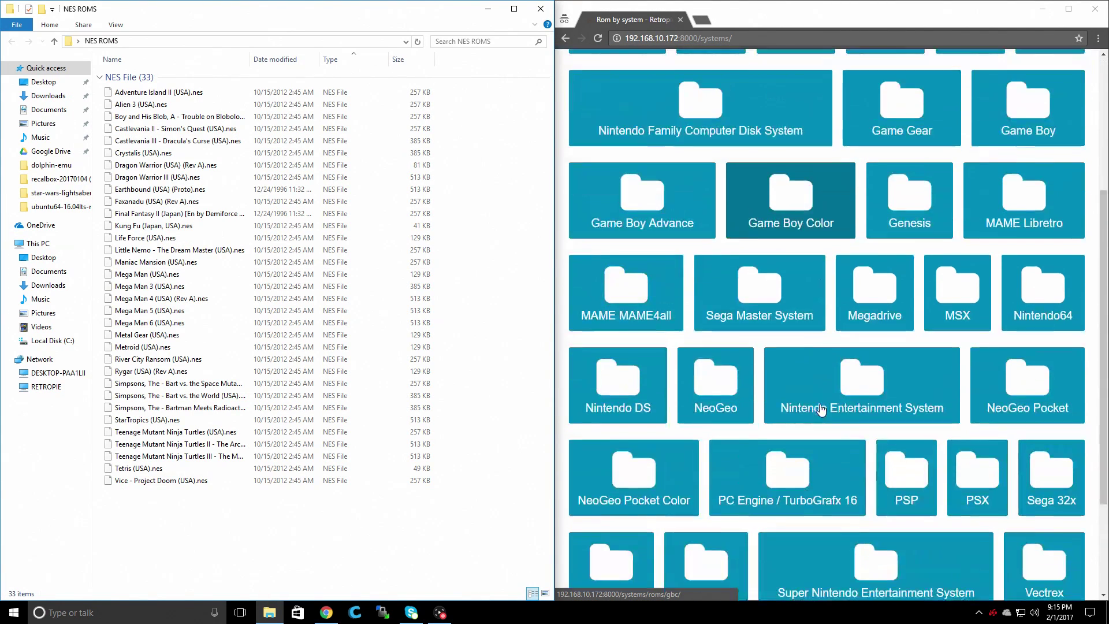
{"action": "left_click", "coordinate": [888, 260]}
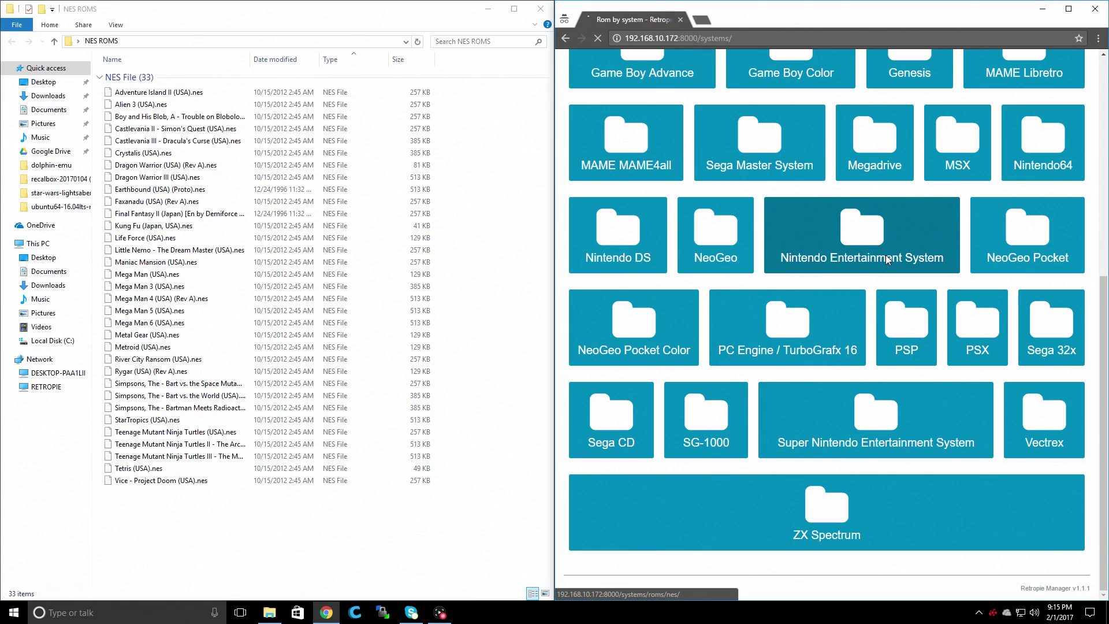
{"action": "left_click_drag", "start_coordinate": [168, 516], "coordinate": [780, 213]}
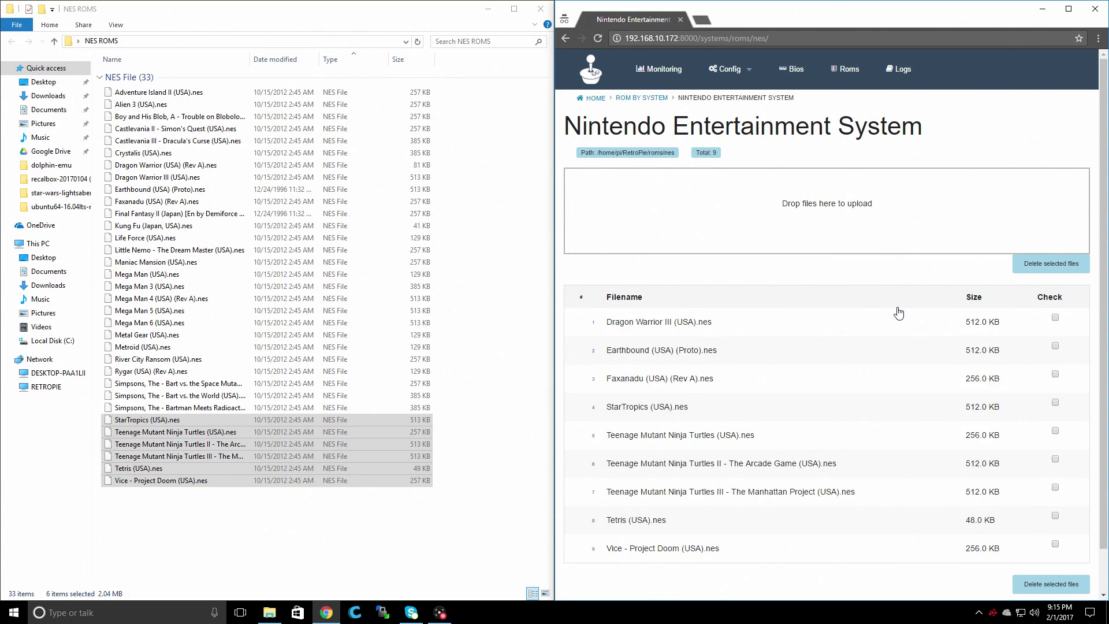
{"action": "left_click", "coordinate": [1069, 9]}
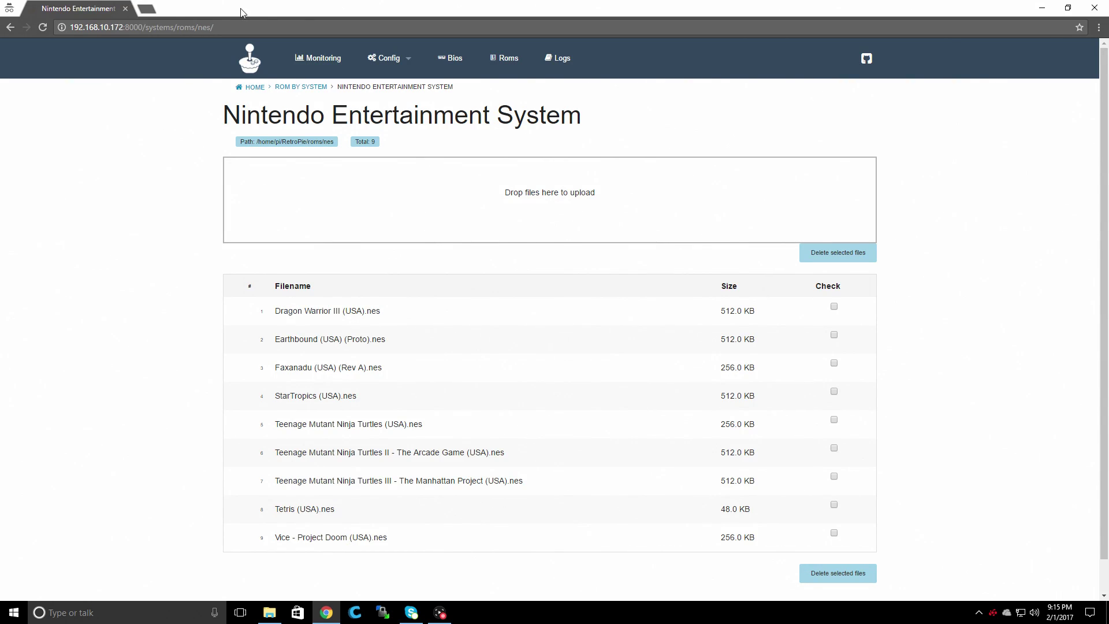
Show the Monitoring page with CPU load, 14% memory use and 40.78°C CPU temperature.
{"action": "left_click", "coordinate": [321, 58]}
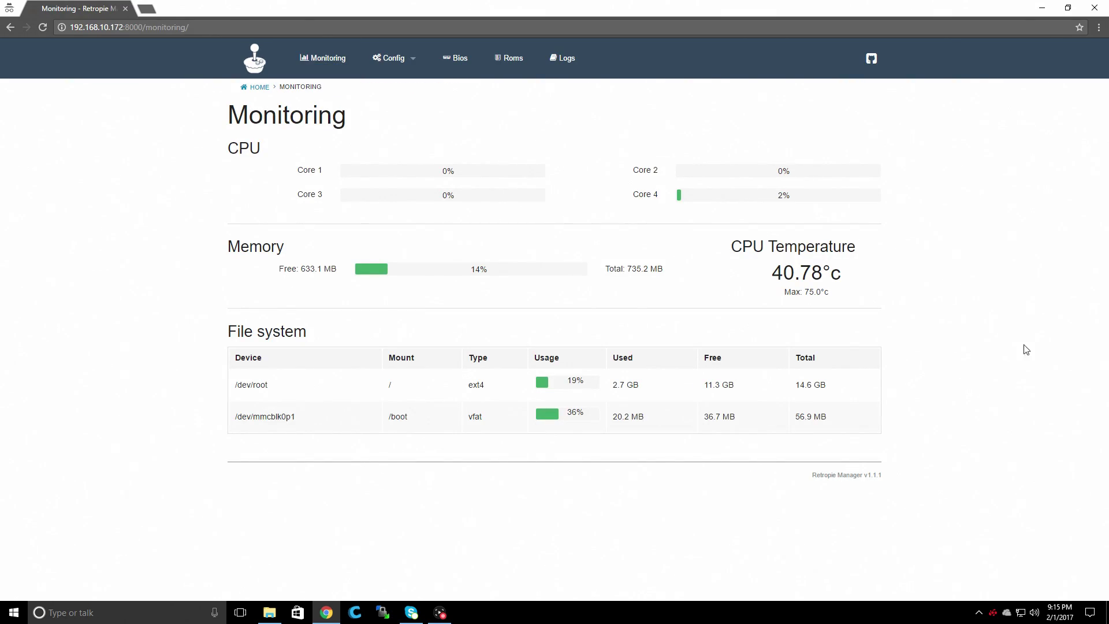